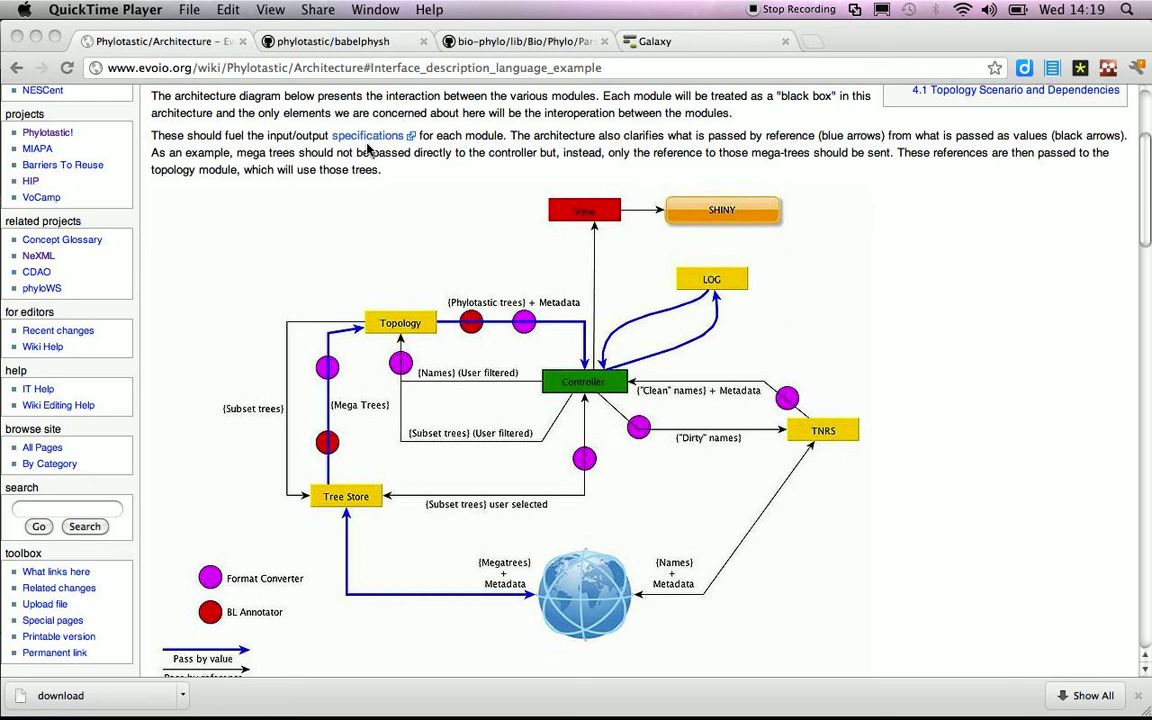
- Switch to Komodo and examine the deserializer, outfile and serializer command-line options in babelphysh.pl
{"action": "mouse_move", "coordinate": [420, 717]}
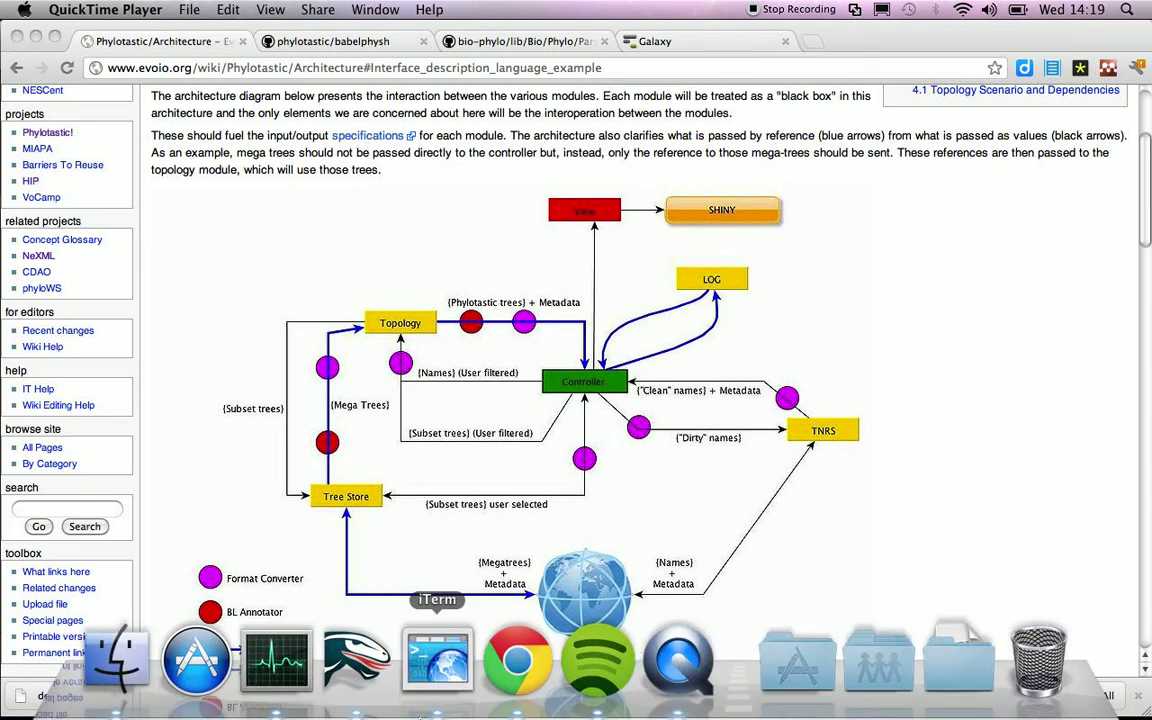
{"action": "left_click", "coordinate": [347, 678]}
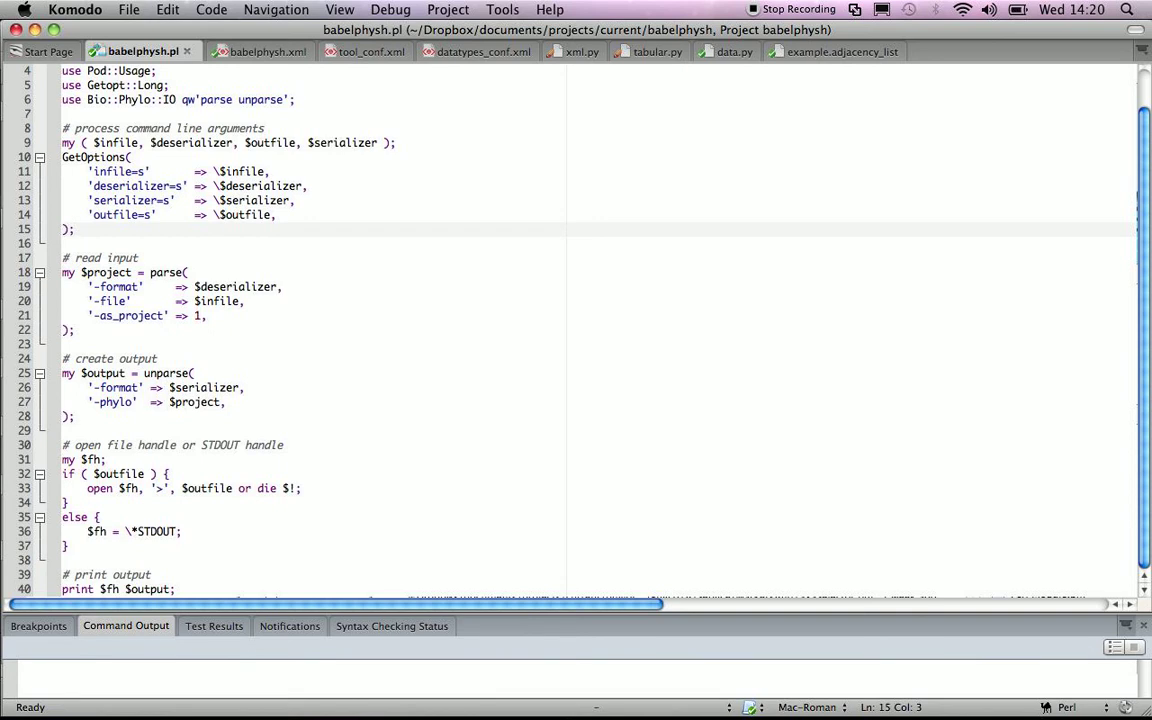
{"action": "double_click", "coordinate": [131, 186]}
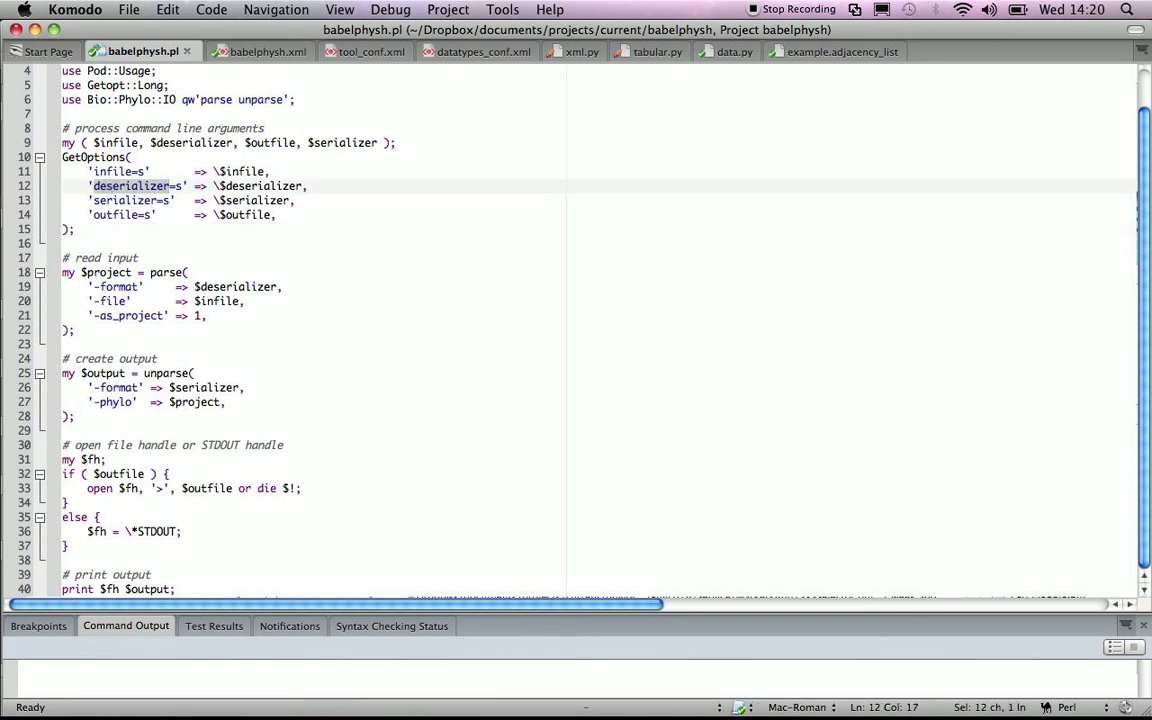
{"action": "double_click", "coordinate": [112, 215]}
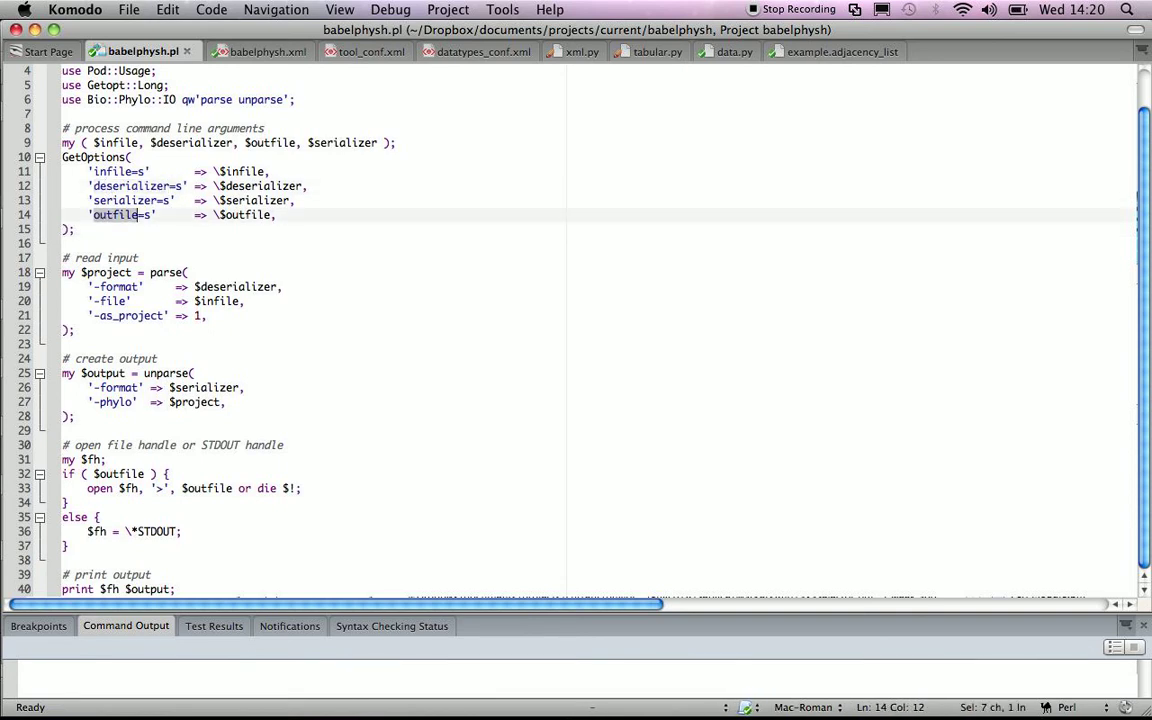
{"action": "double_click", "coordinate": [125, 200]}
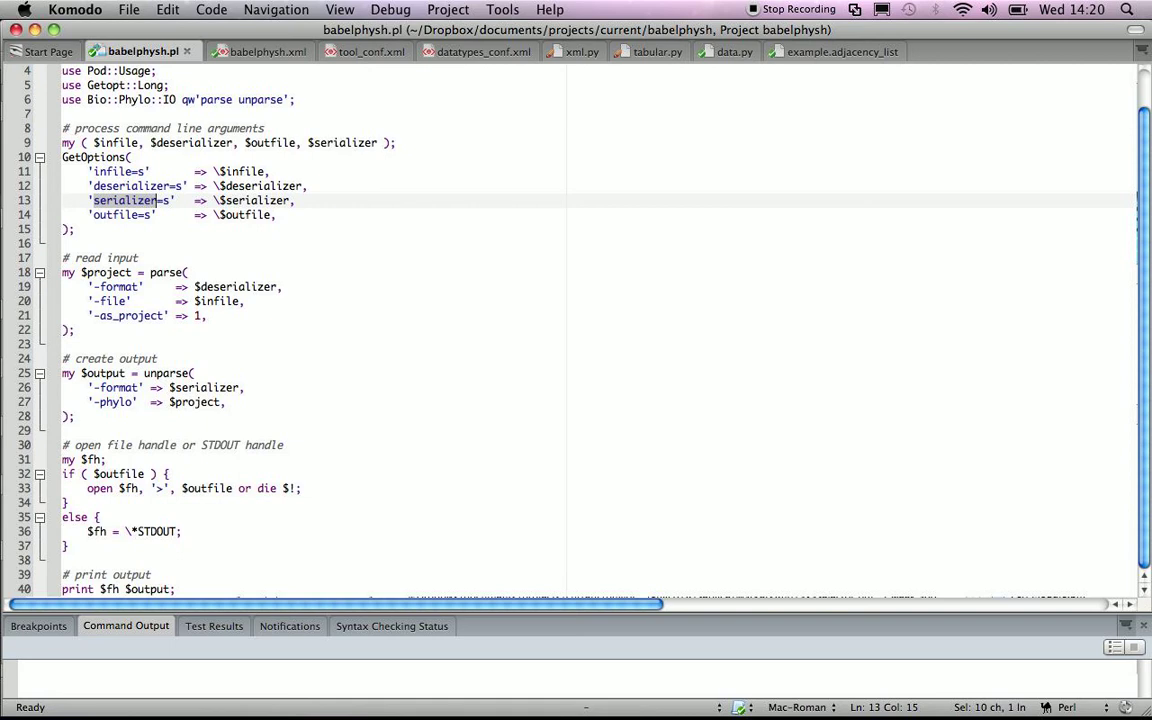
- Examine the Galaxy tool config babelphysh.xml: the Perl command with its arguments and the select-type deserializer and serializer parameters
{"action": "left_click", "coordinate": [250, 52]}
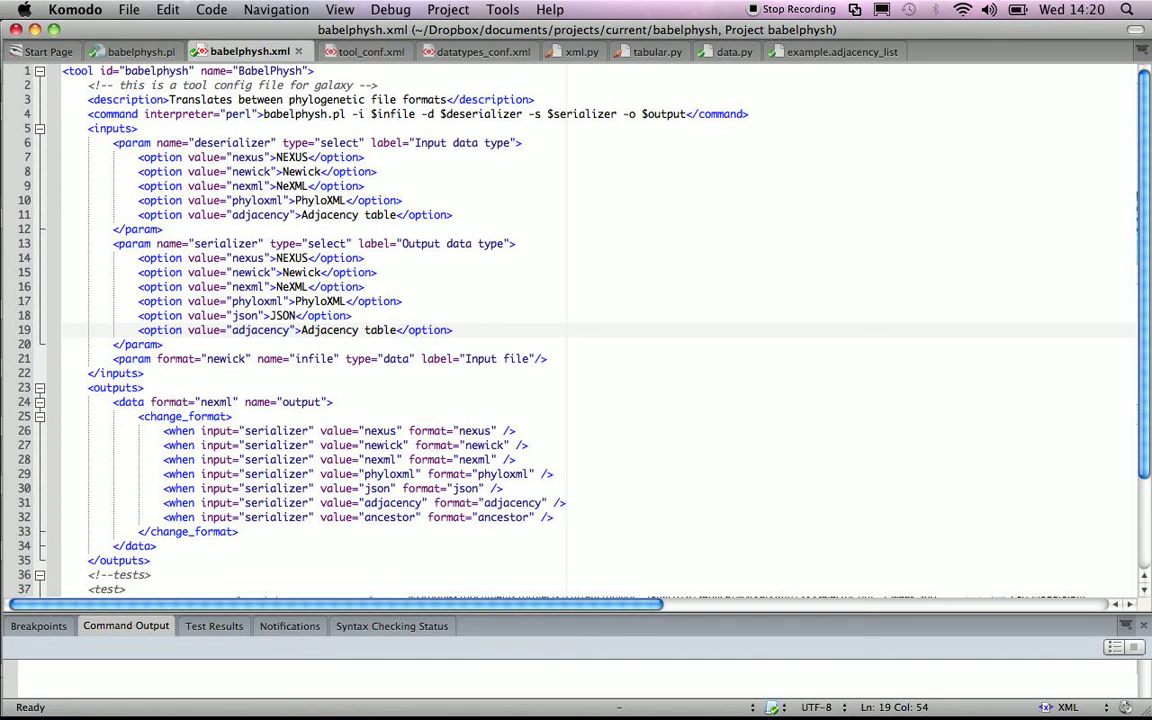
{"action": "left_click", "coordinate": [238, 114]}
{"action": "double_click", "coordinate": [238, 114]}
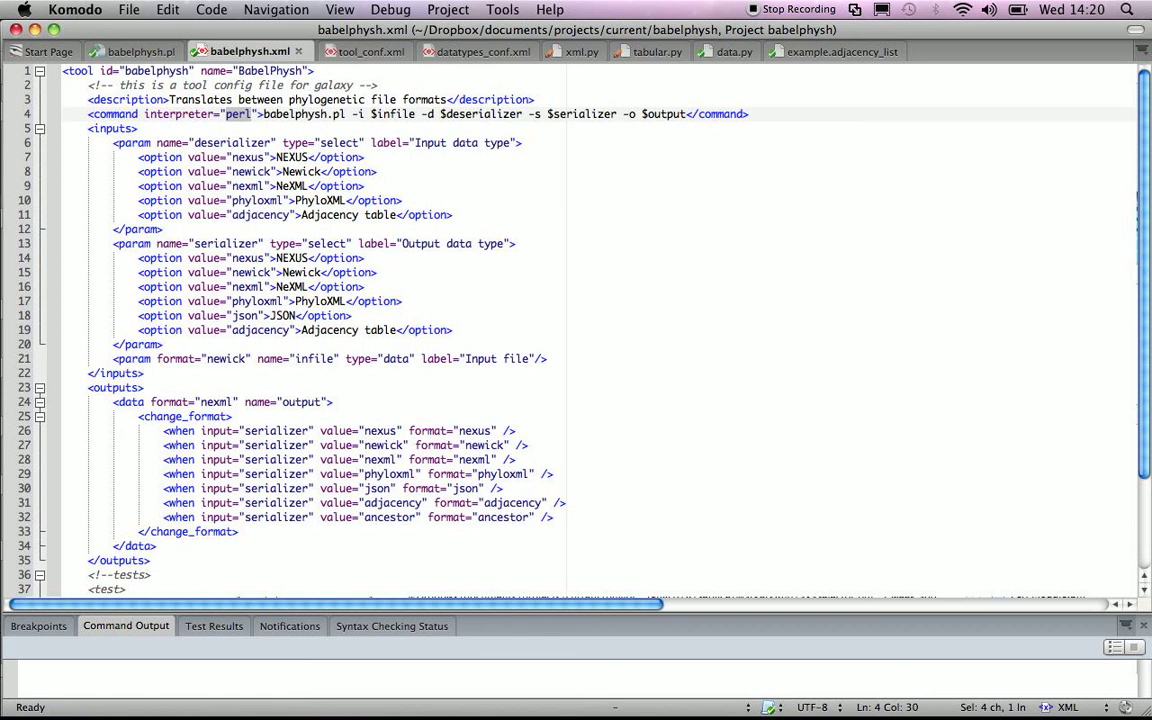
{"action": "double_click", "coordinate": [395, 113]}
{"action": "double_click", "coordinate": [482, 113]}
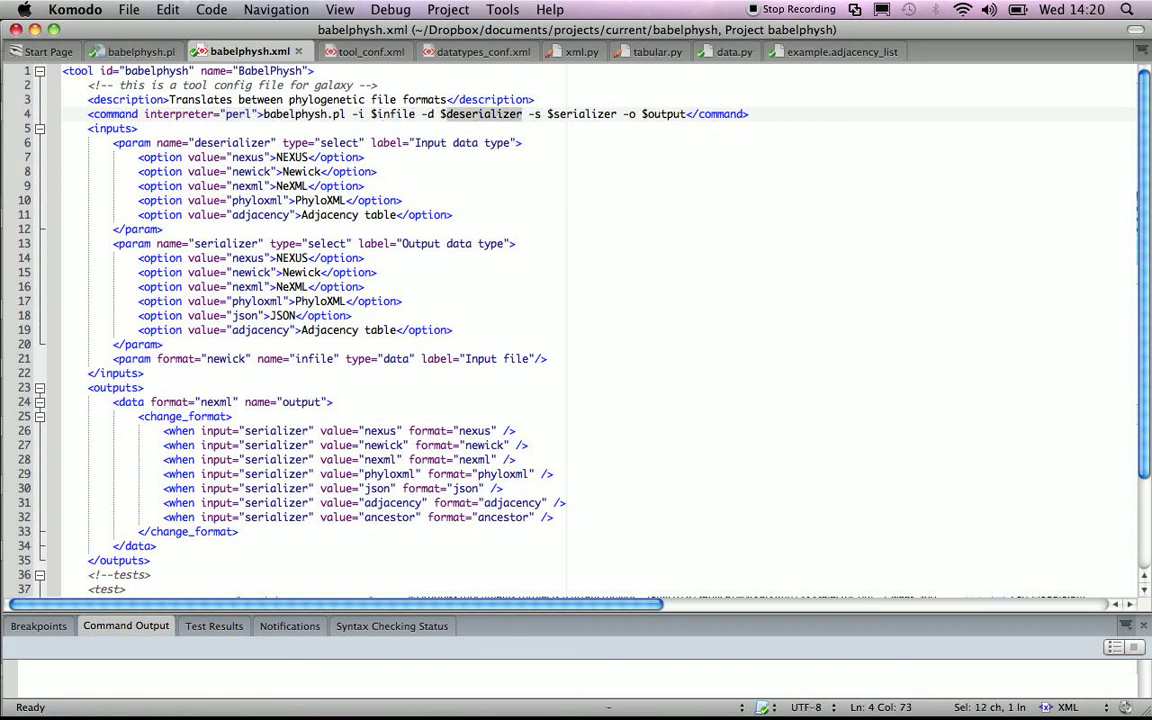
{"action": "double_click", "coordinate": [585, 113]}
{"action": "double_click", "coordinate": [665, 113]}
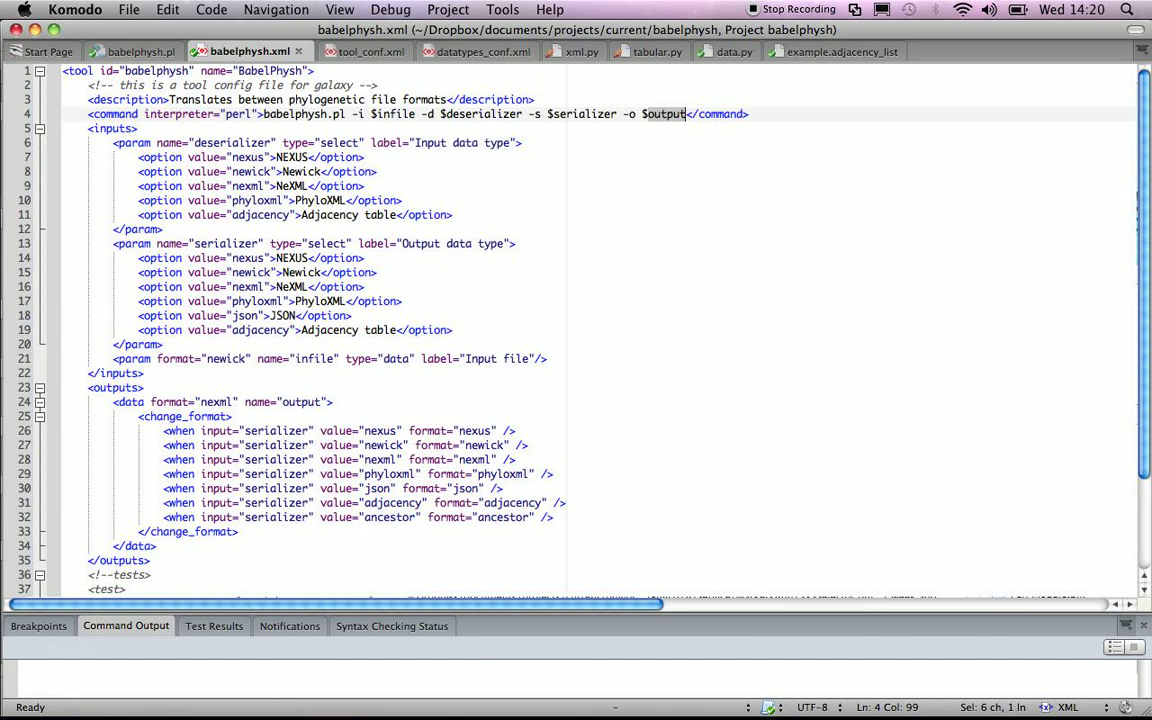
{"action": "double_click", "coordinate": [328, 142]}
{"action": "double_click", "coordinate": [325, 243]}
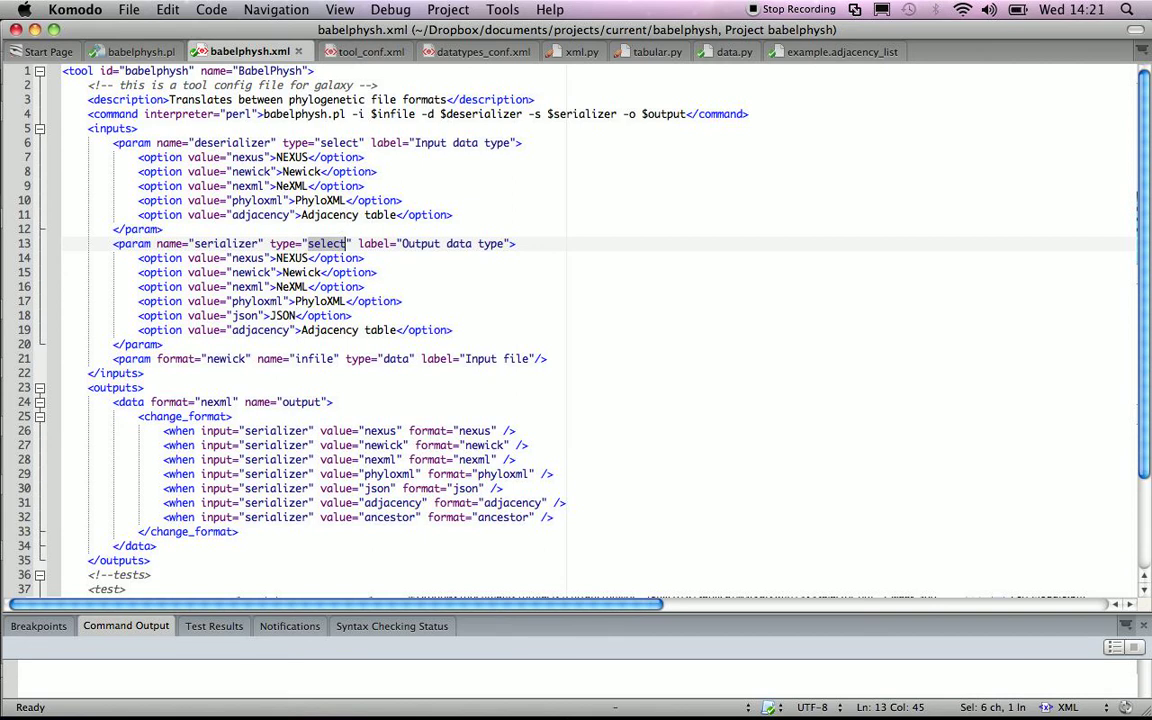
- Examine the filters/babelphysh.xml tool entry in the Convert Formats section of tool_conf.xml
{"action": "left_click", "coordinate": [355, 53]}
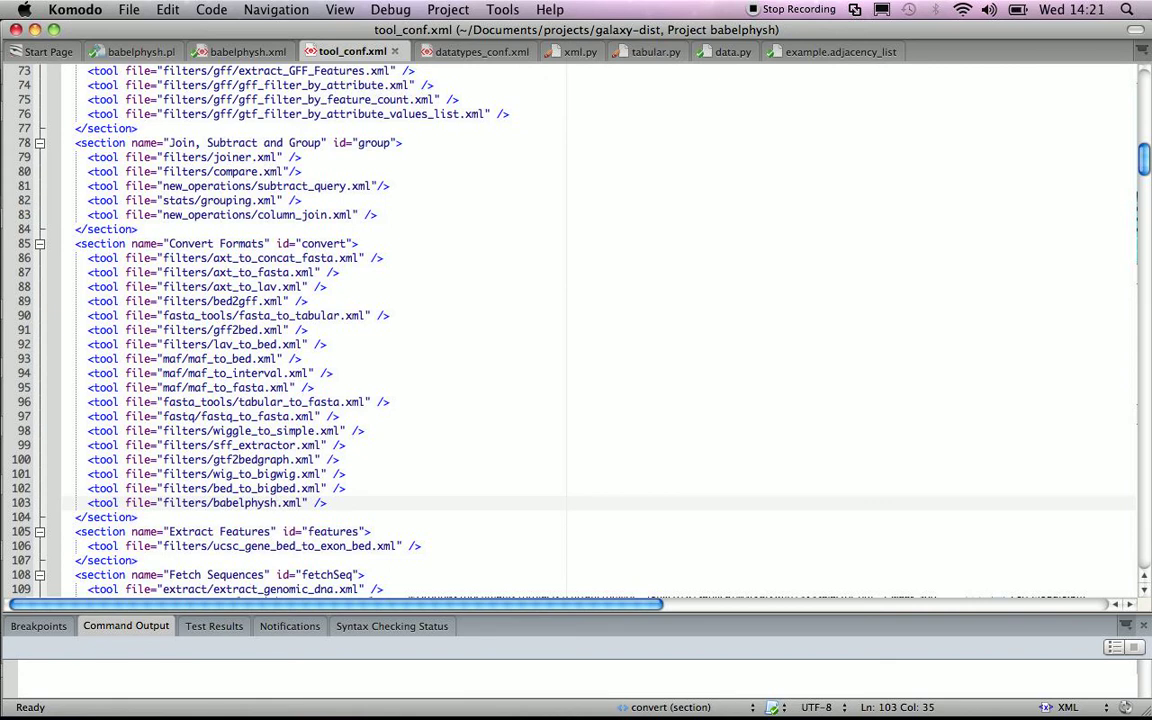
{"action": "scroll", "coordinate": [523, 330], "scroll_direction": "up", "scroll_amount": 2}
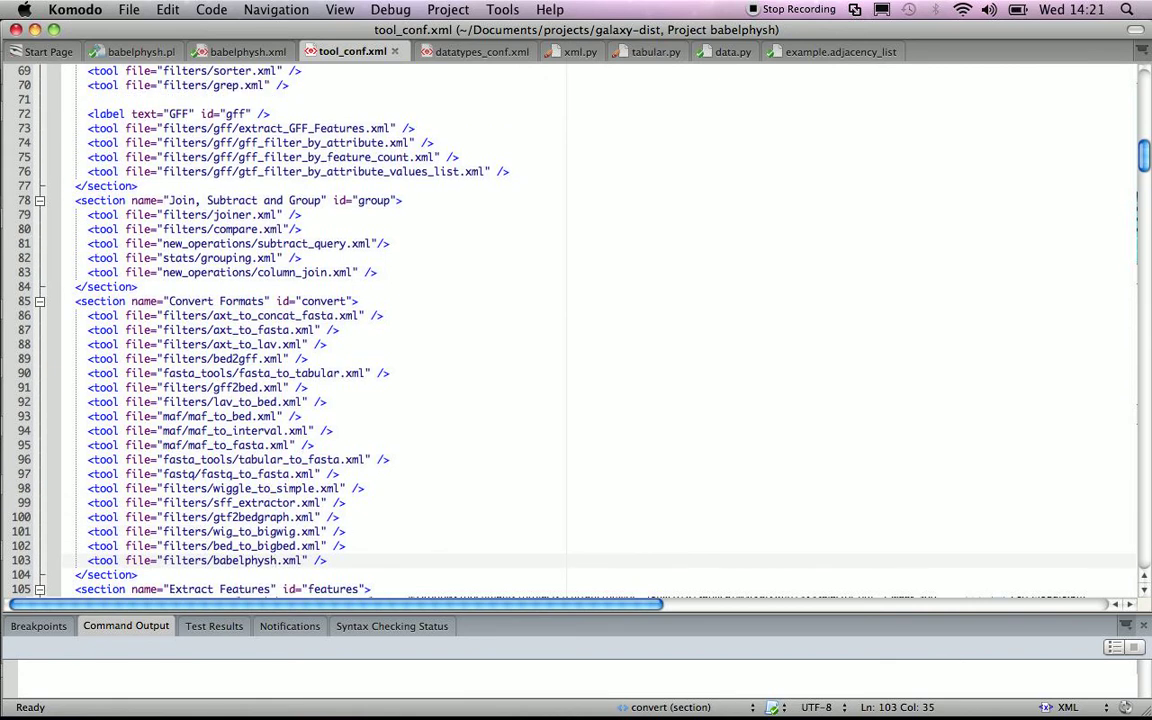
{"action": "scroll", "coordinate": [570, 330], "scroll_direction": "down", "scroll_amount": 1}
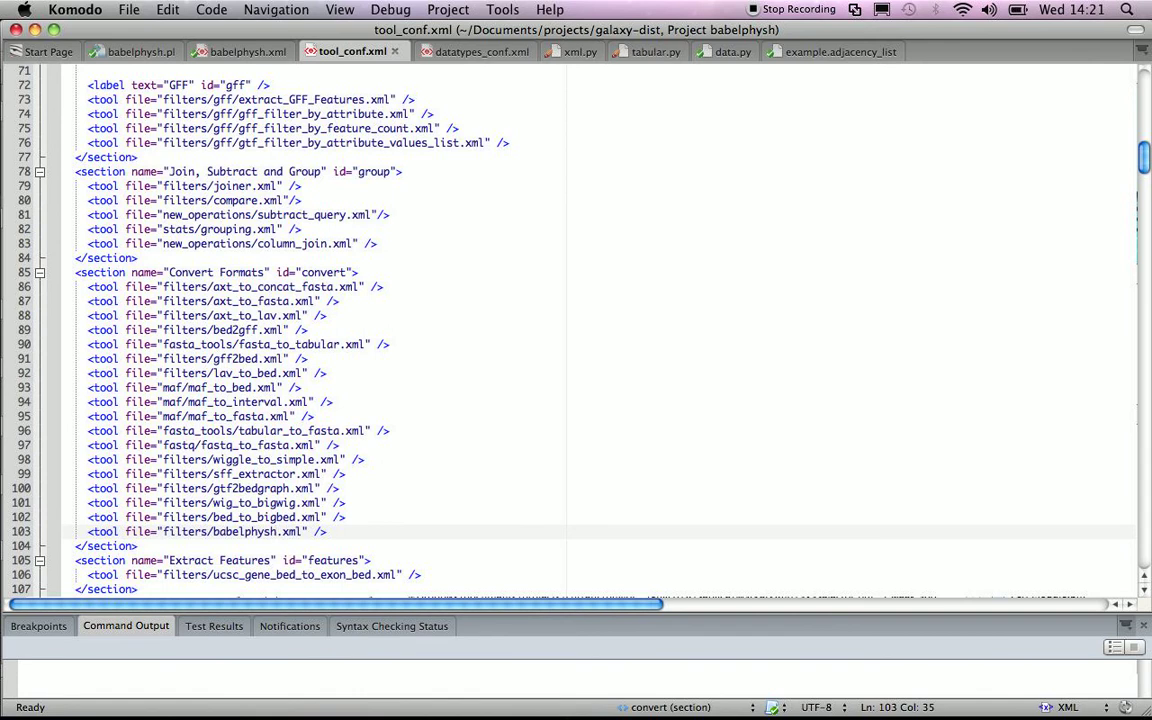
{"action": "left_click_drag", "start_coordinate": [169, 272], "coordinate": [265, 273]}
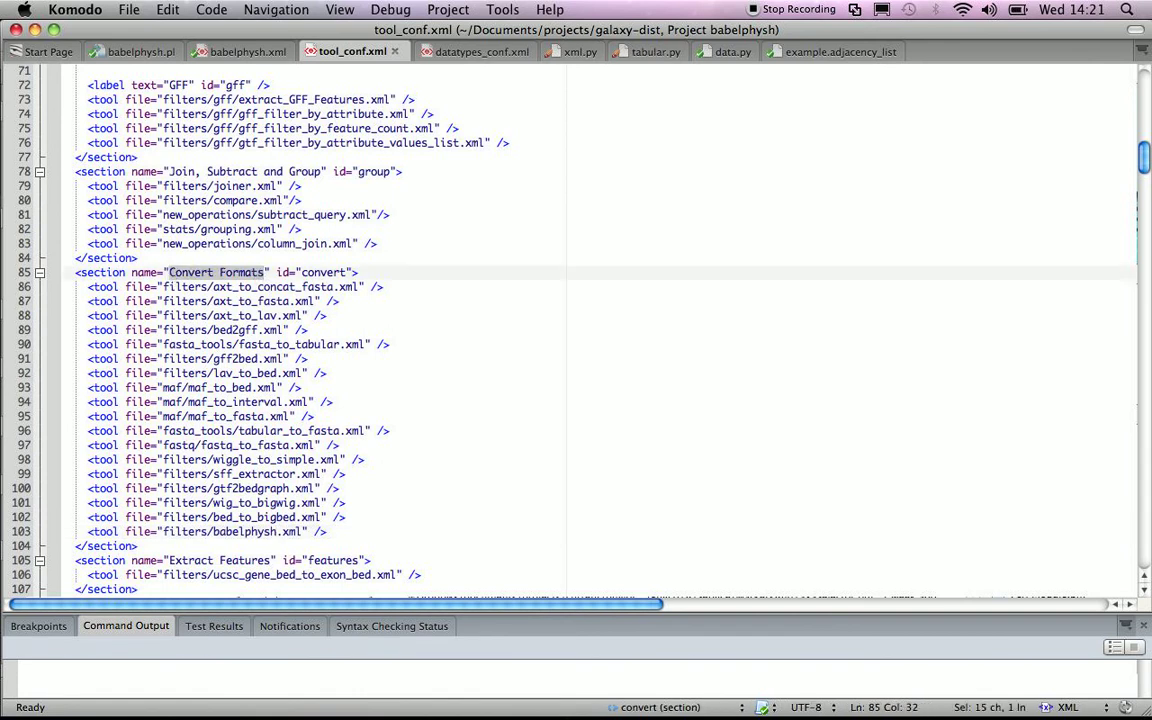
{"action": "triple_click", "coordinate": [218, 533]}
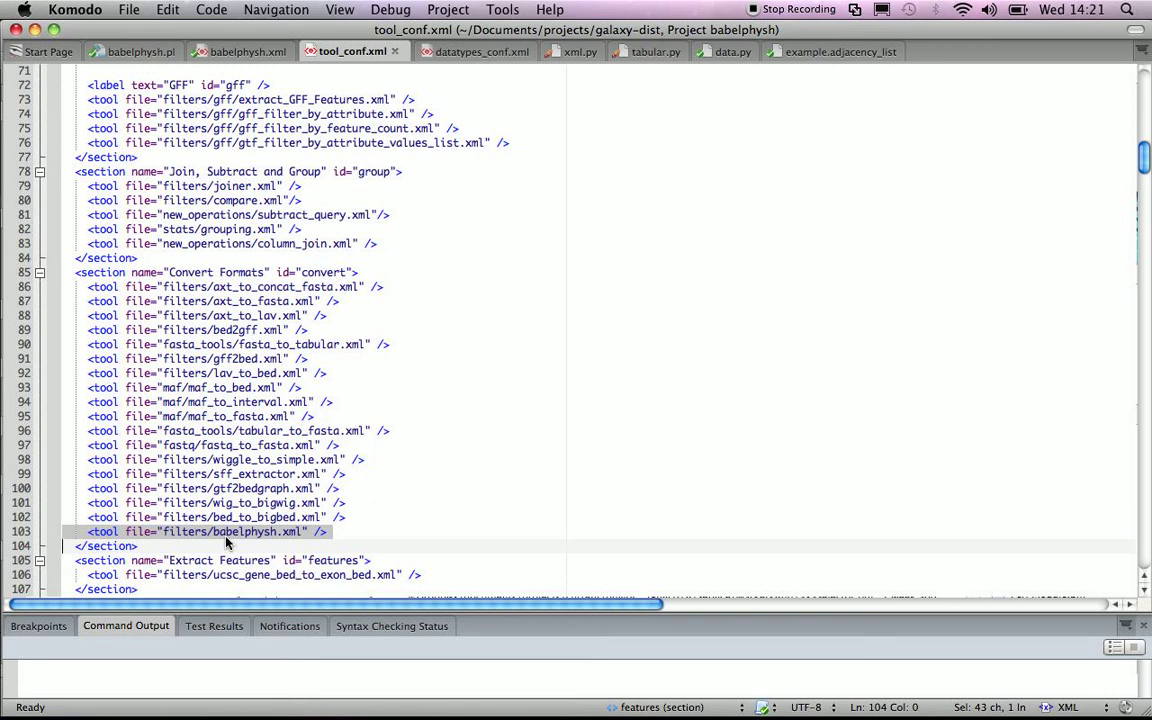
- Examine the nexml, phyloxml and adjacency_list datatype entries in datatypes_conf.xml and the matching XML classes in xml.py
{"action": "left_click", "coordinate": [481, 57]}
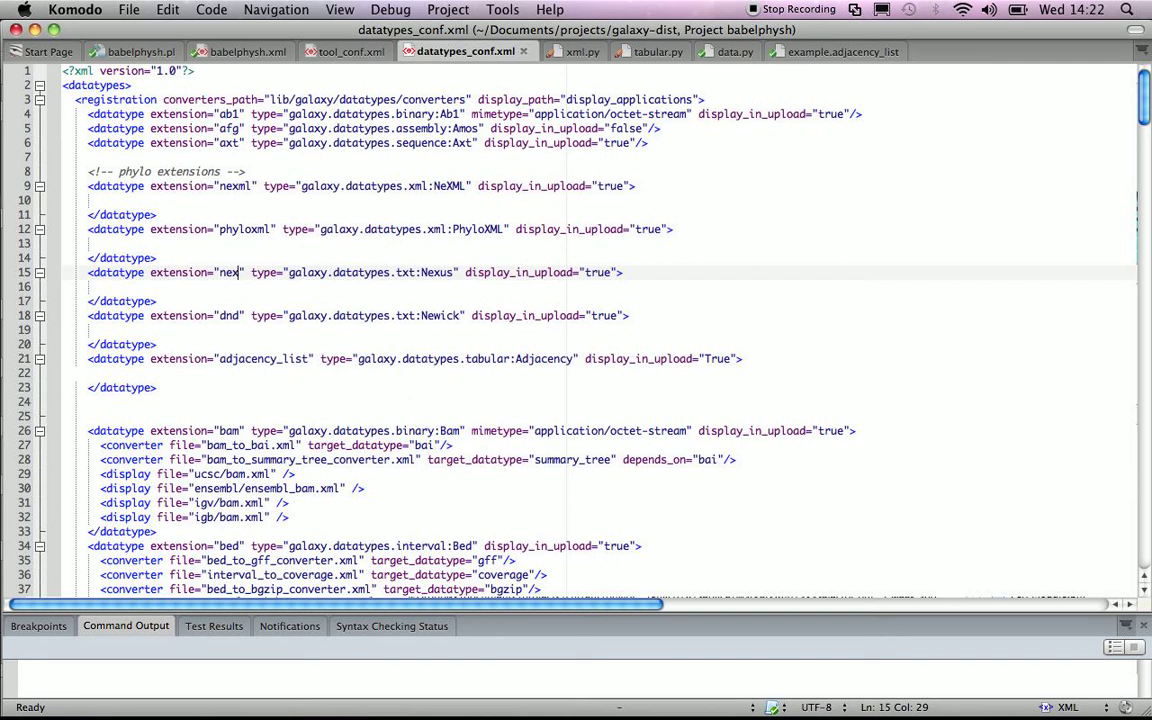
{"action": "left_click", "coordinate": [223, 186]}
{"action": "double_click", "coordinate": [235, 186]}
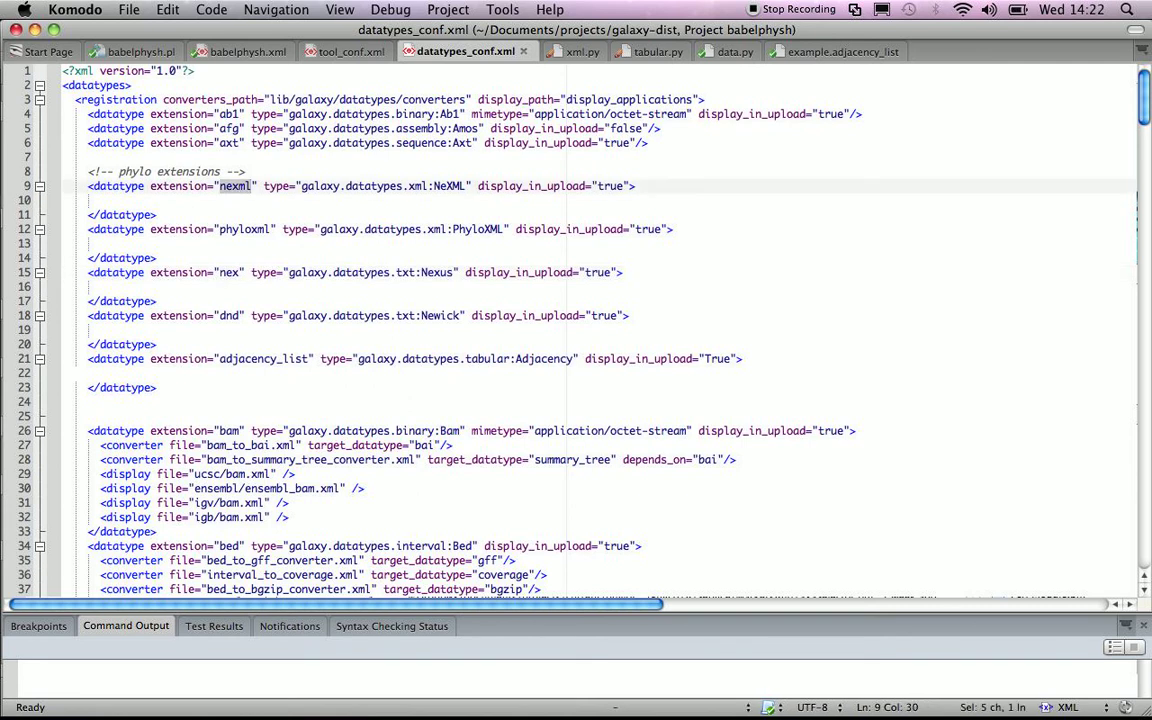
{"action": "left_click_drag", "start_coordinate": [301, 188], "coordinate": [466, 190]}
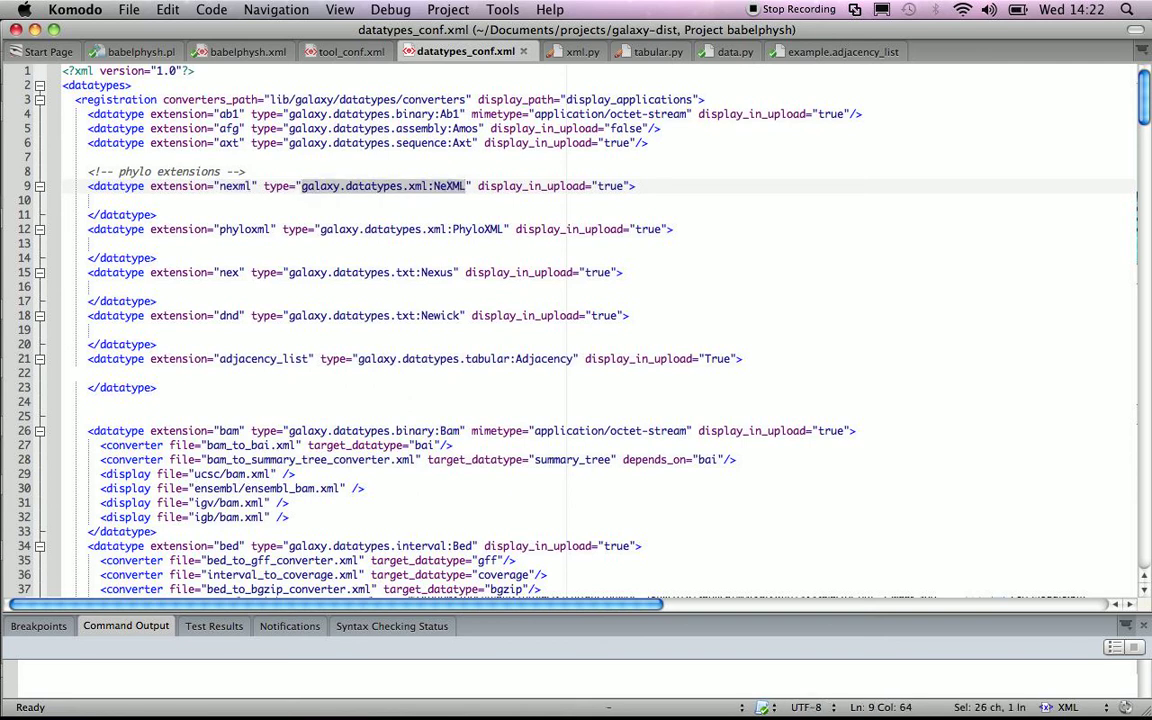
{"action": "left_click_drag", "start_coordinate": [320, 231], "coordinate": [503, 236]}
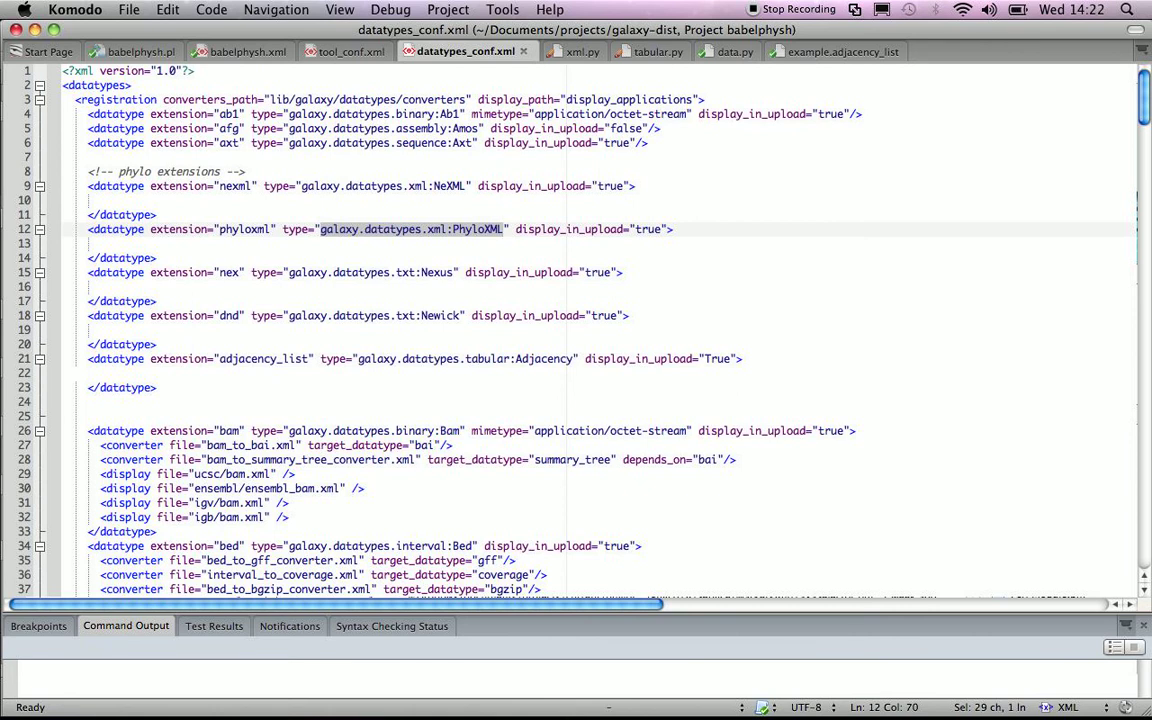
{"action": "left_click", "coordinate": [578, 52]}
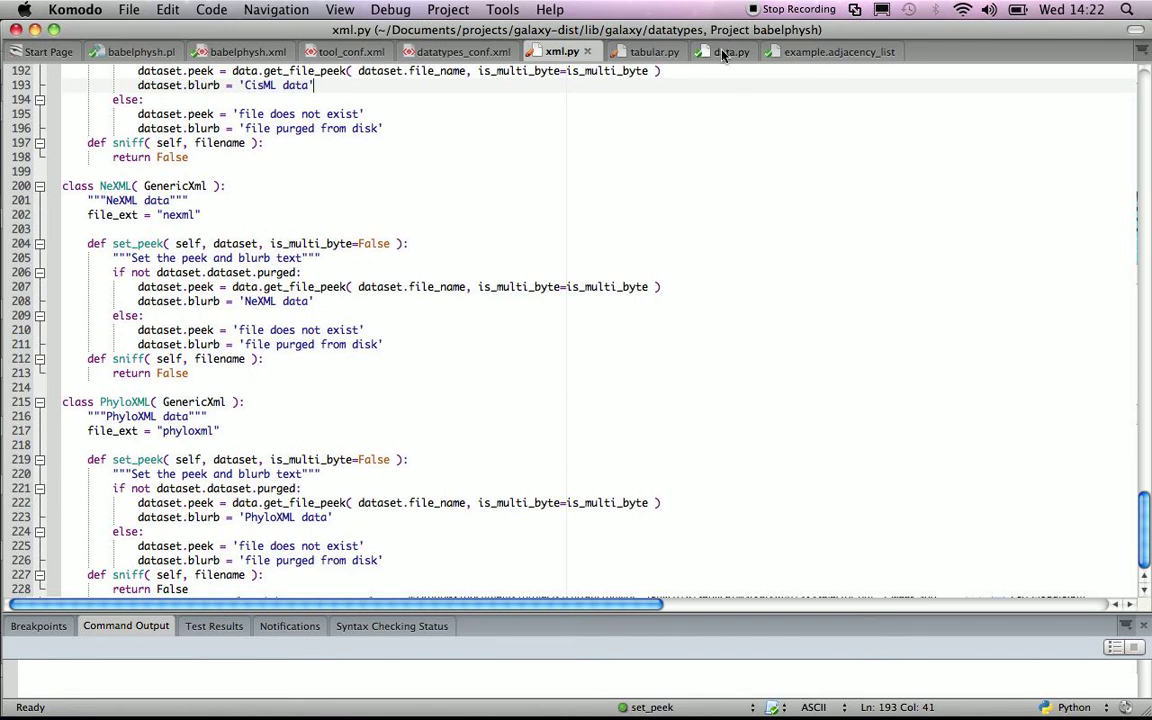
{"action": "left_click", "coordinate": [435, 53]}
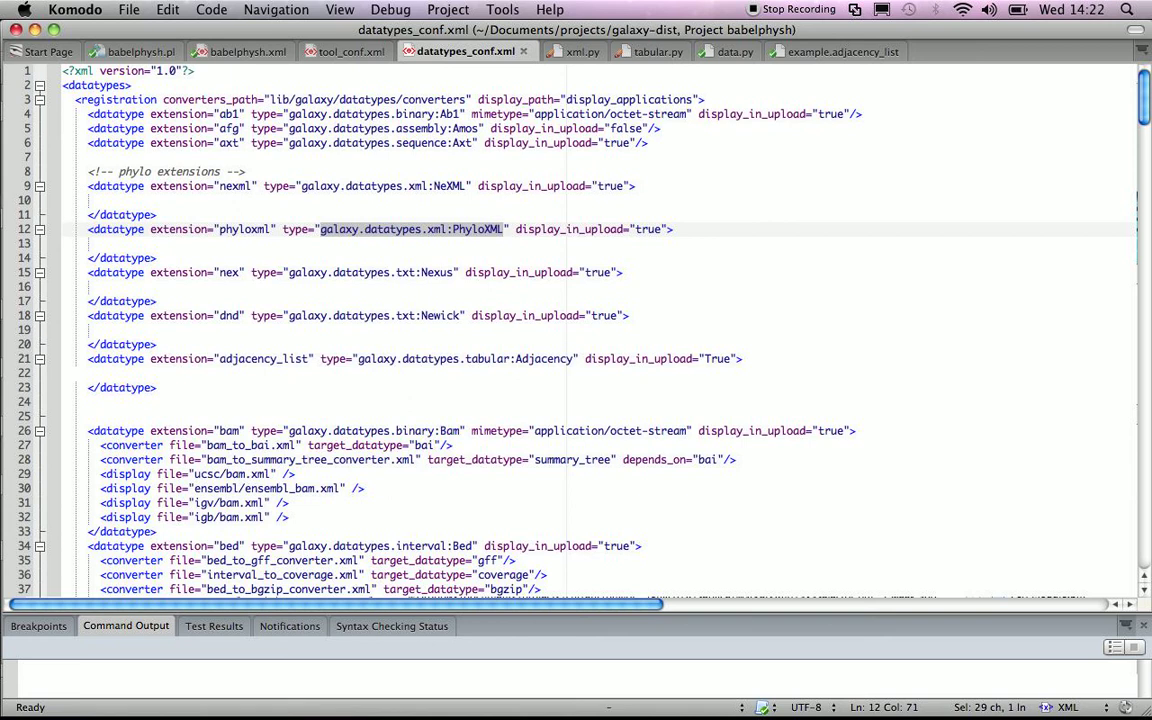
{"action": "triple_click", "coordinate": [527, 359]}
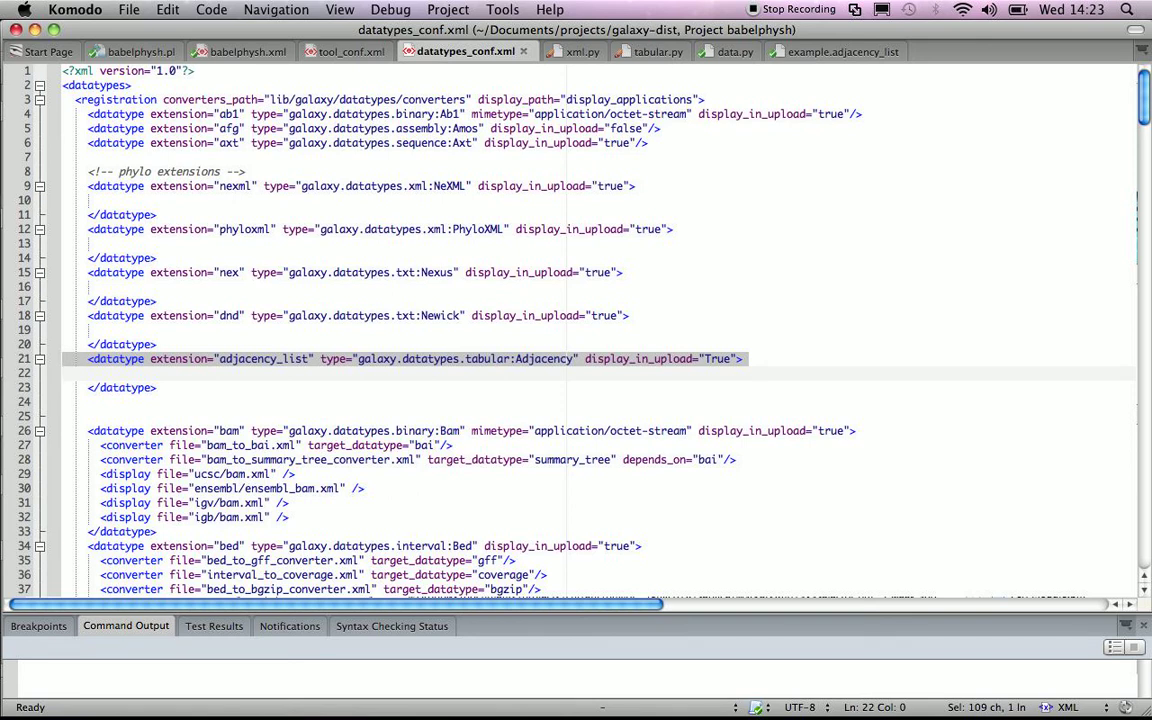
- View example.adjacency_list, switch to Chrome and read the adjacency table description in the Bio::Phylo Parsers/Adjacency.pm source on GitHub
{"action": "left_click", "coordinate": [810, 56]}
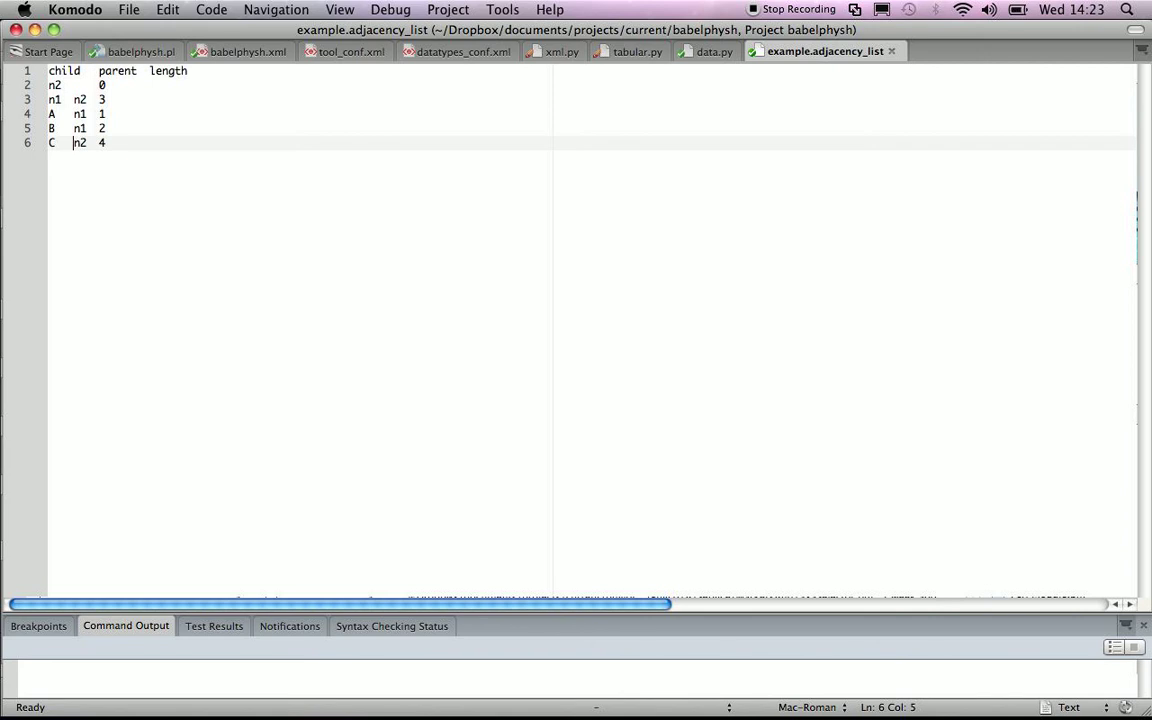
{"action": "key", "text": "super+Tab"}
{"action": "key", "text": "super+Tab"}
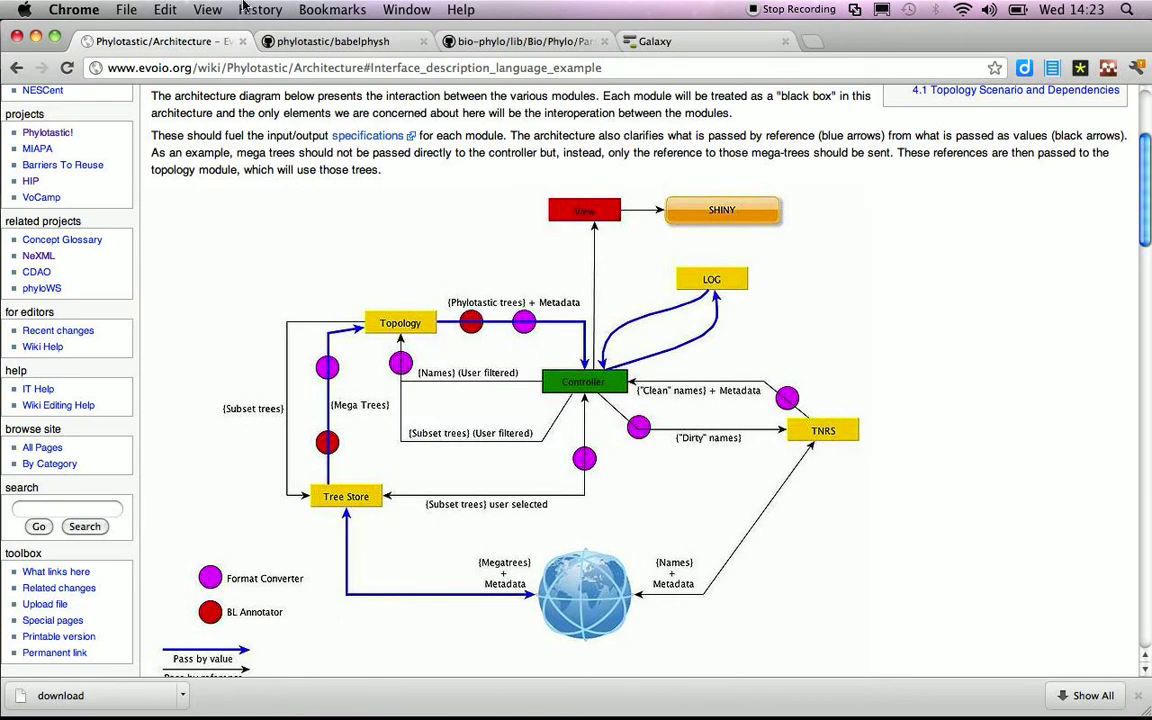
{"action": "left_click", "coordinate": [498, 42]}
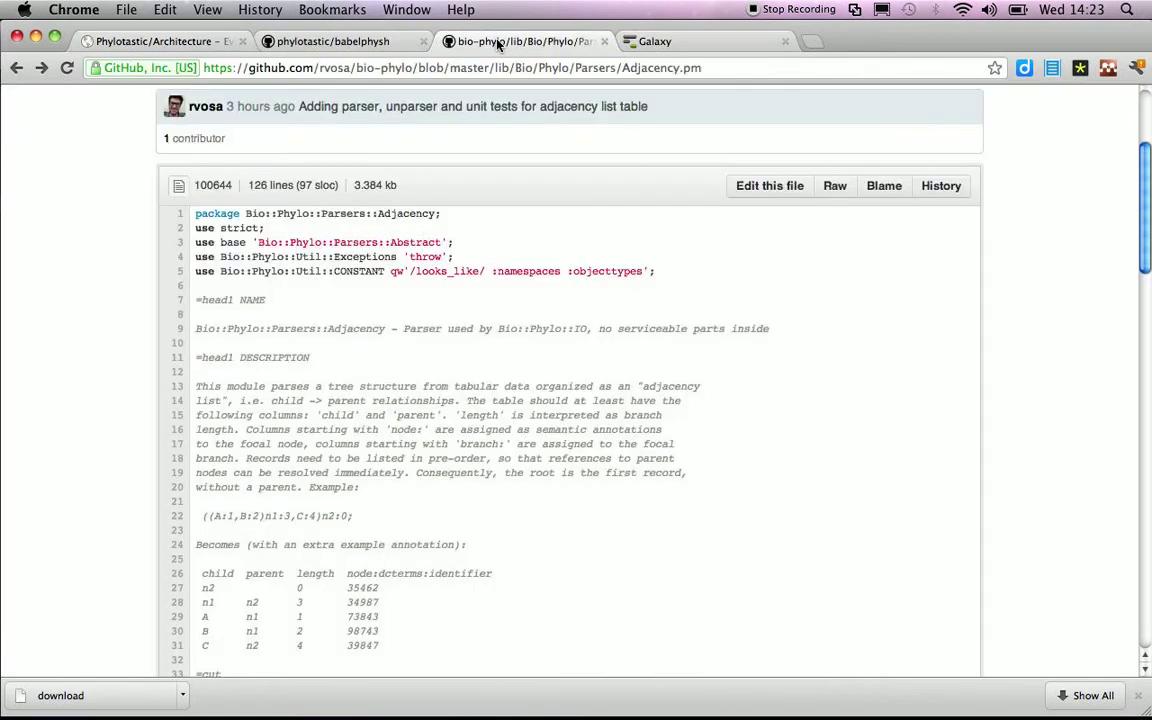
{"action": "scroll", "coordinate": [755, 360], "scroll_direction": "down", "scroll_amount": 2}
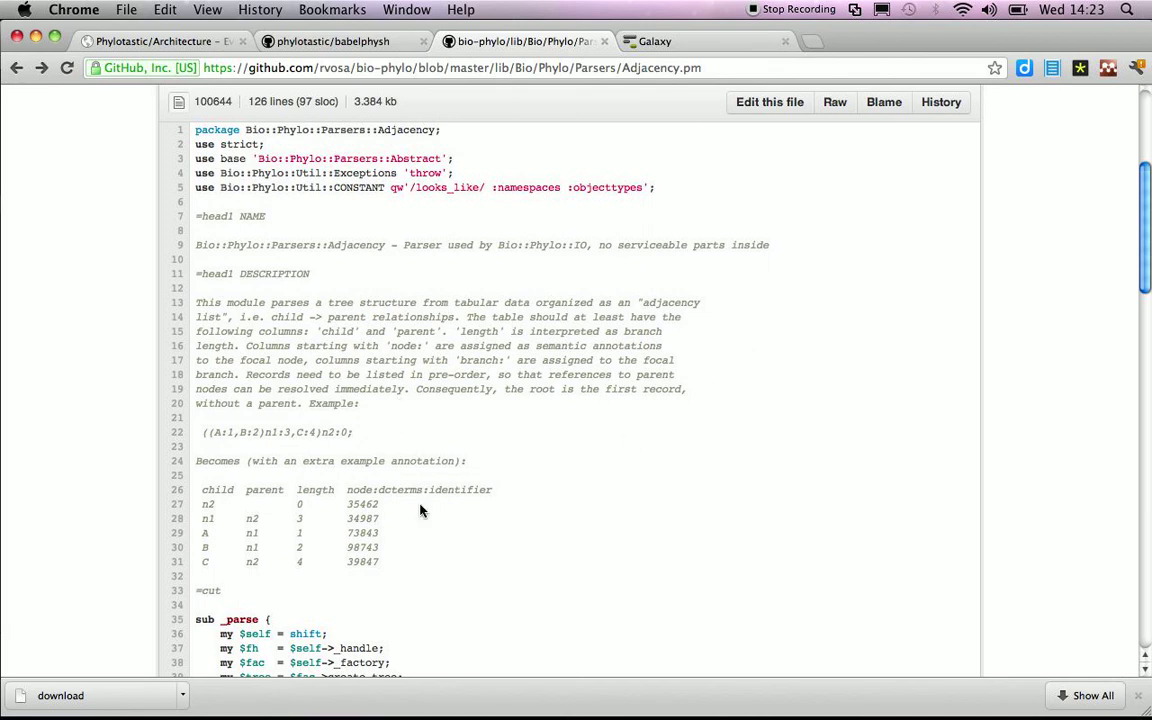
- Change Parsers to Unparsers in the GitHub address and view the description of the Unparsers version of Adjacency.pm
{"action": "double_click", "coordinate": [595, 67]}
{"action": "type", "text": "Unpar"}
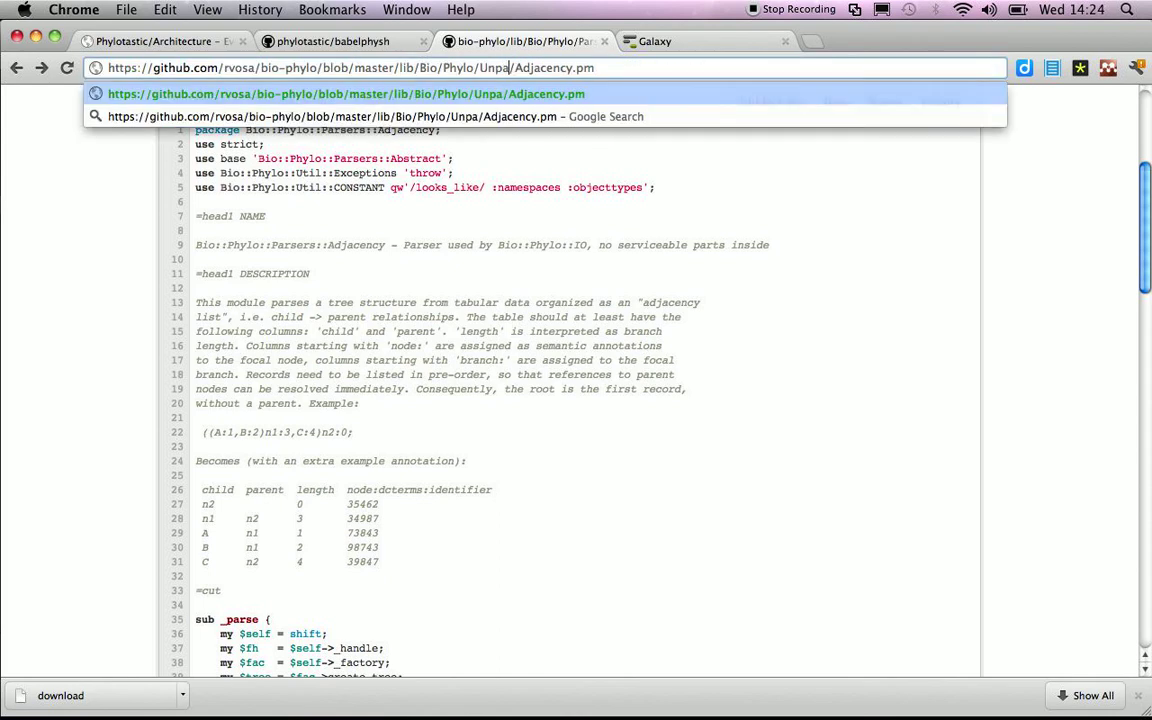
{"action": "type", "text": "sers"}
{"action": "key", "text": "Return"}
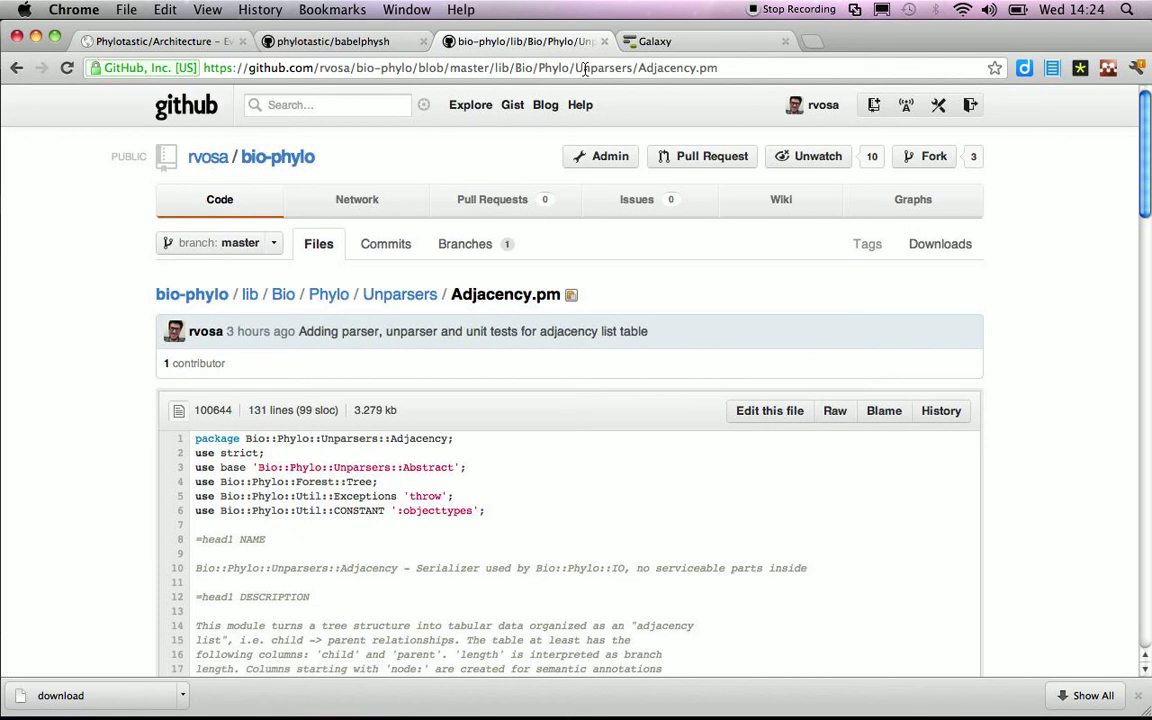
{"action": "scroll", "coordinate": [645, 330], "scroll_direction": "down", "scroll_amount": 3}
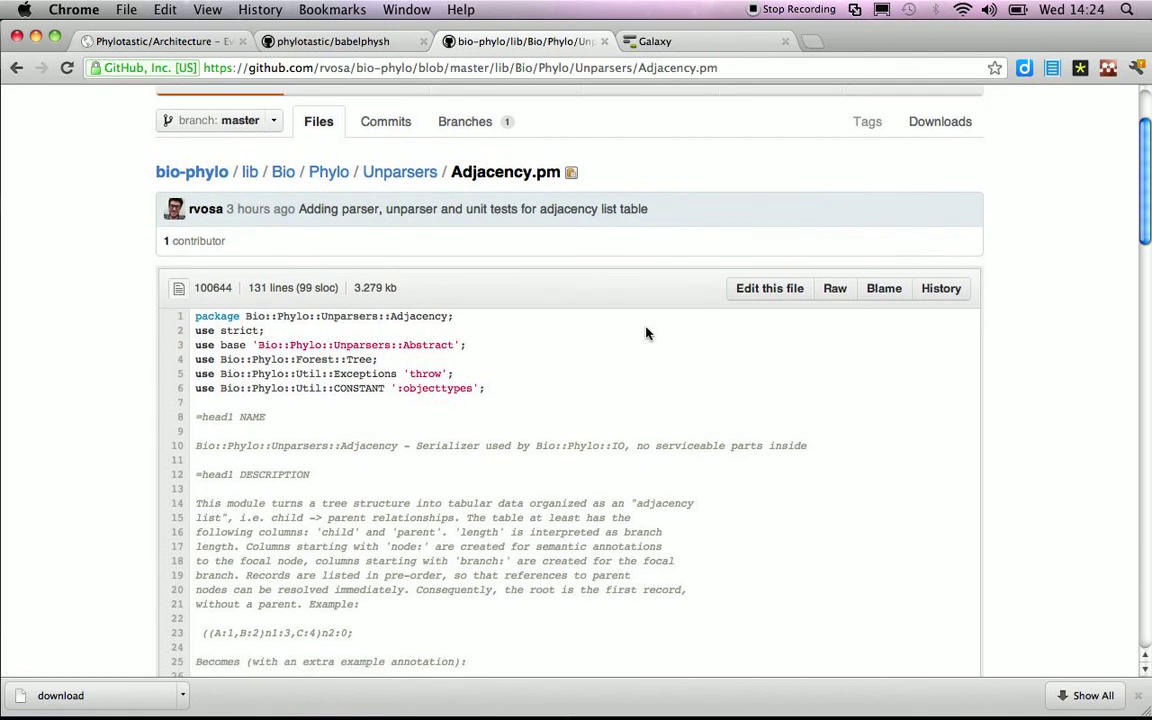
- Switch to iTerm, restart the Galaxy server with sh run.sh, and return to Chrome
{"action": "key", "text": "super+Tab"}
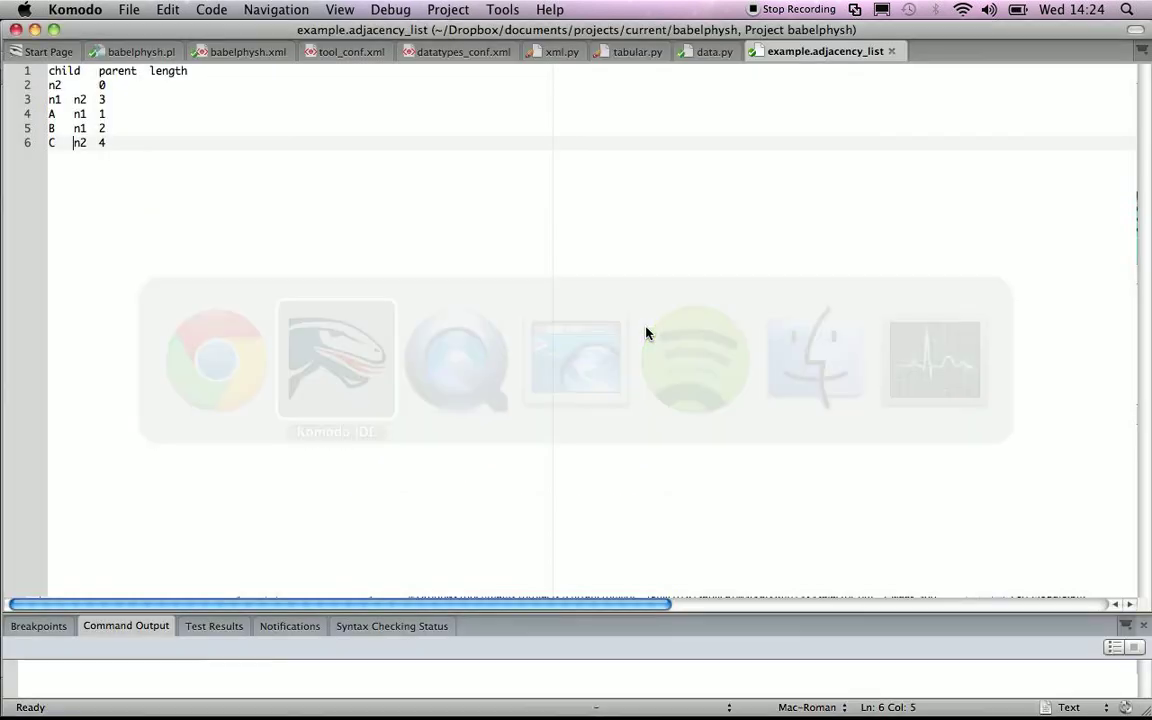
{"action": "key", "text": "super+Tab"}
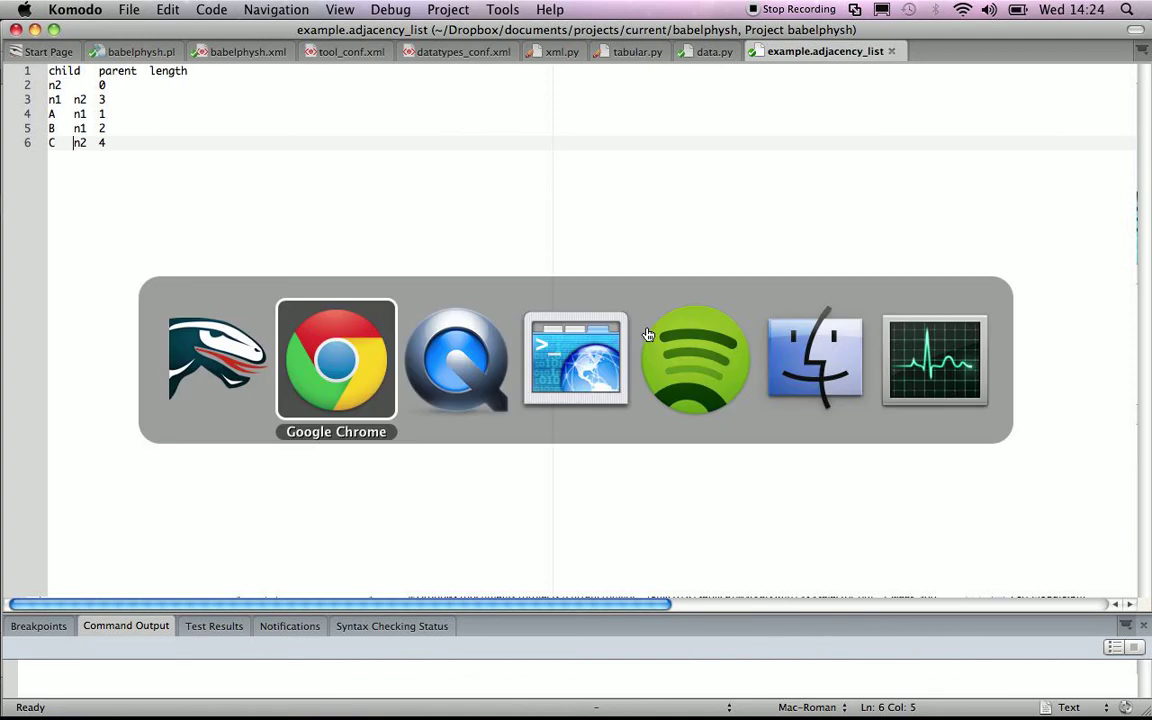
{"action": "key", "text": "super+Tab"}
{"action": "key", "text": "super+Tab"}
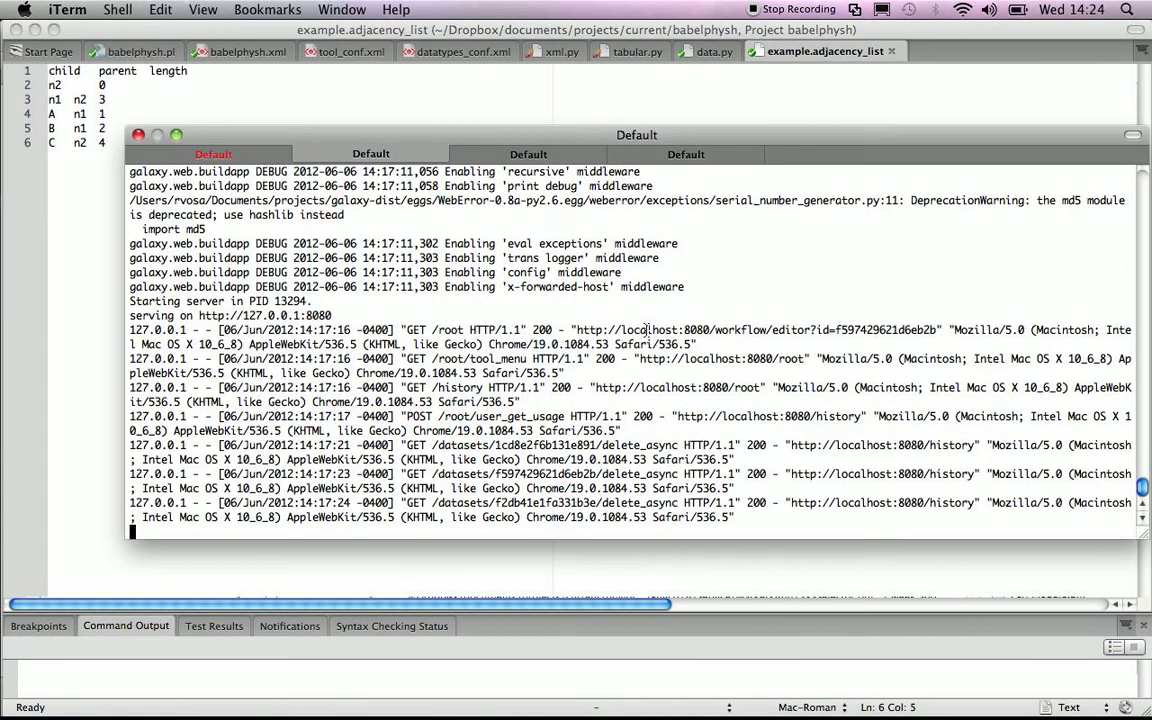
{"action": "key", "text": "ctrl+c"}
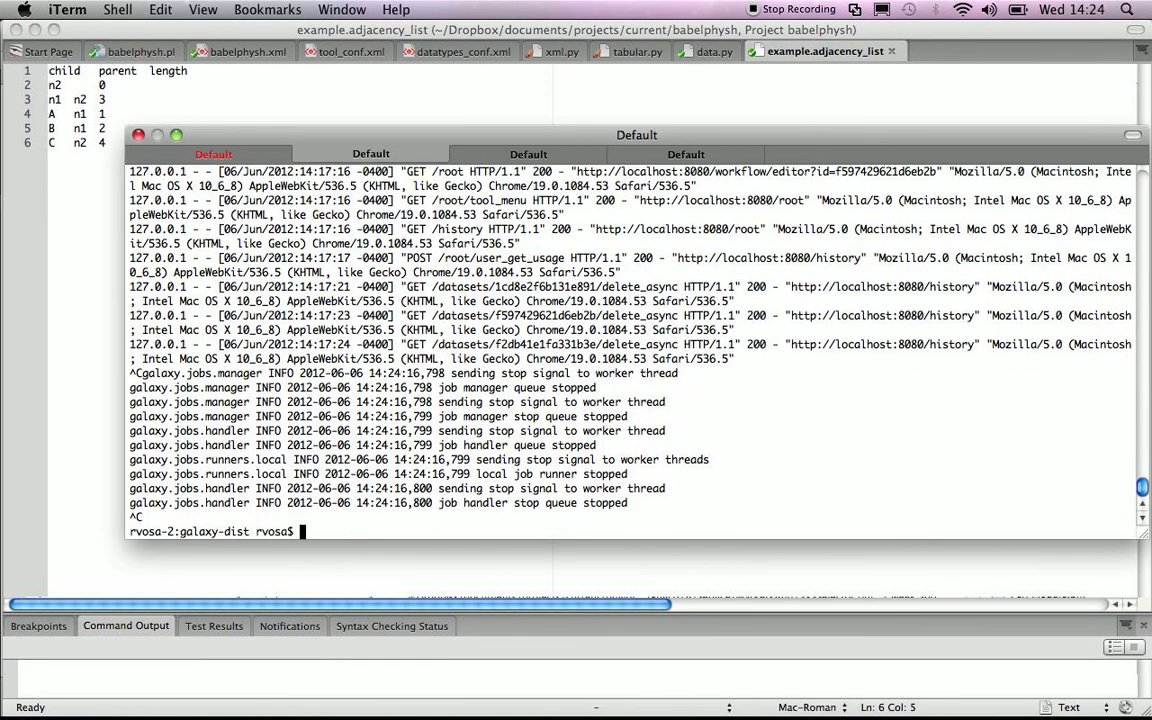
{"action": "type", "text": "sh run.sh"}
{"action": "key", "text": "Return"}
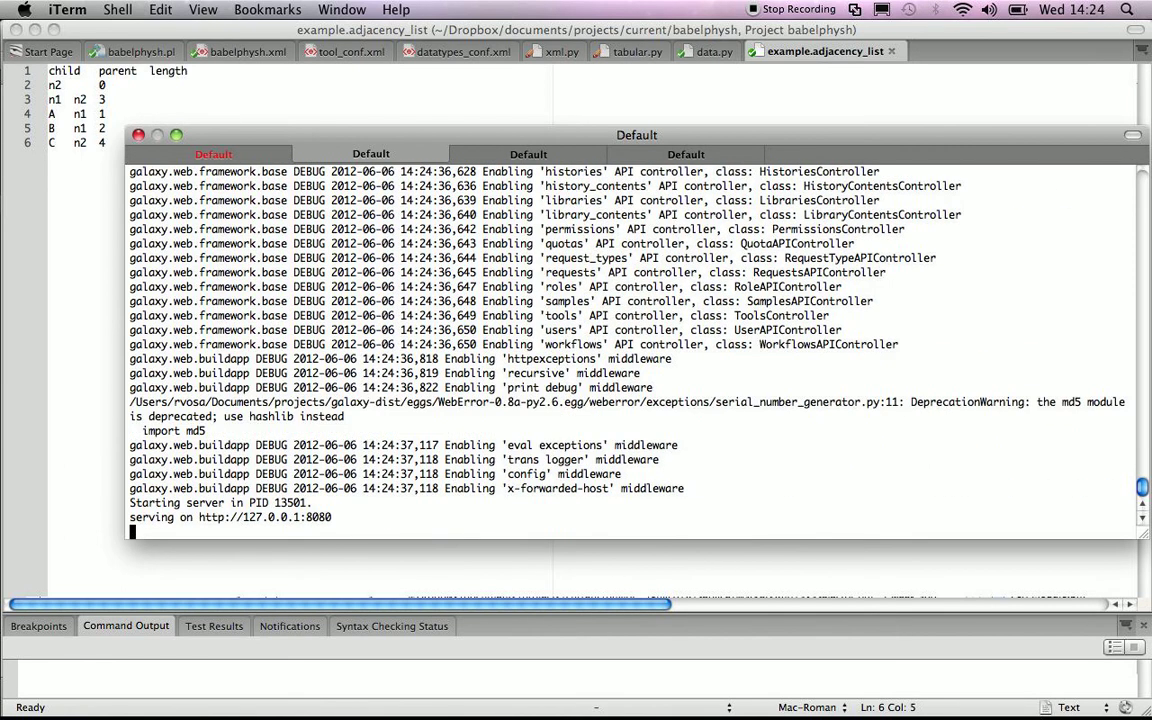
{"action": "key", "text": "super+Tab"}
{"action": "key", "text": "super+Tab"}
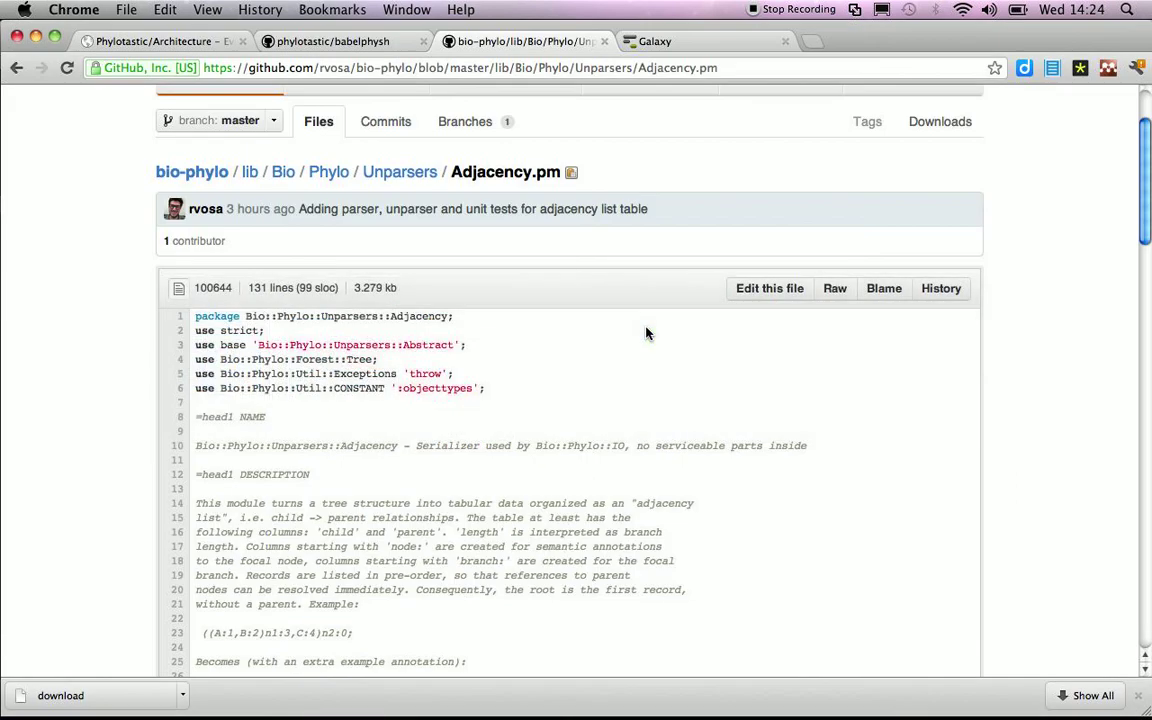
- Return to the local Galaxy page, reload it and open the Upload File tool from Get Data
{"action": "left_click", "coordinate": [652, 41]}
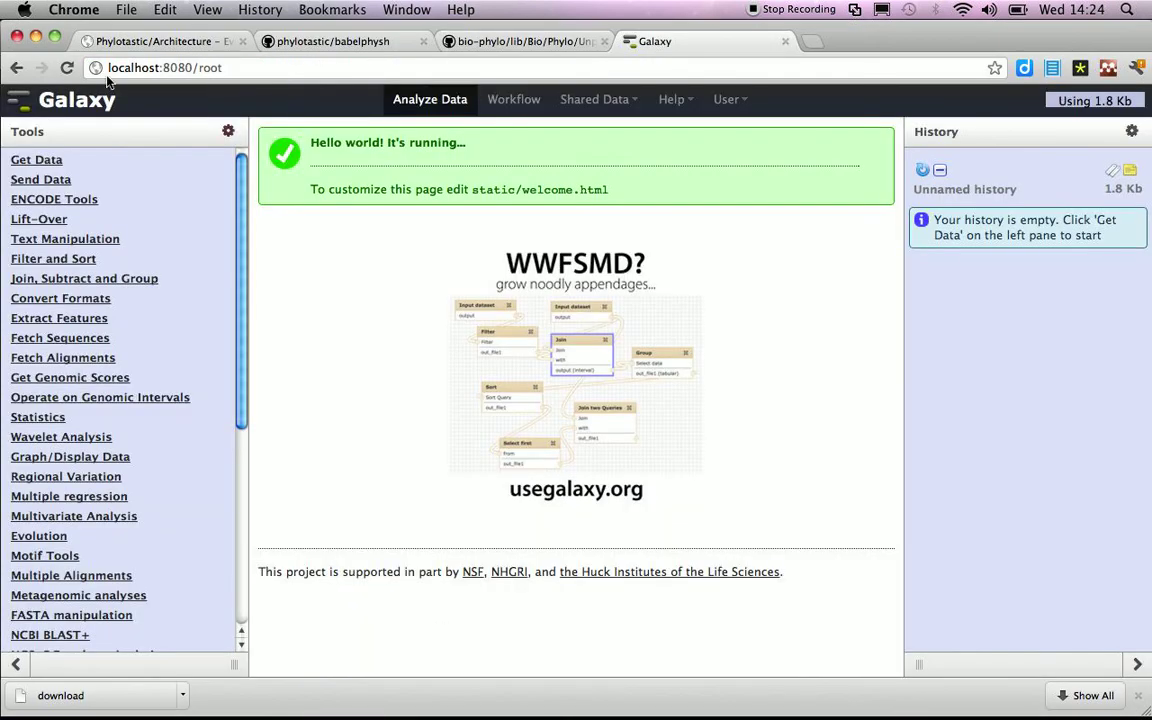
{"action": "left_click", "coordinate": [65, 69]}
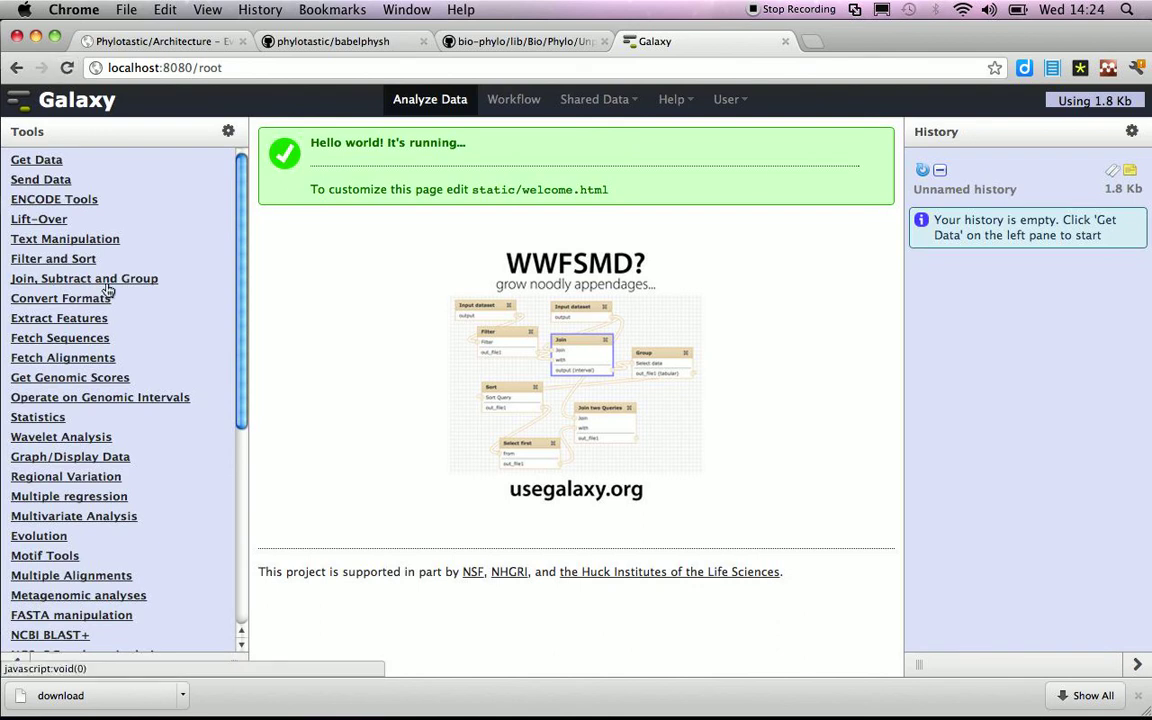
{"action": "left_click", "coordinate": [47, 160]}
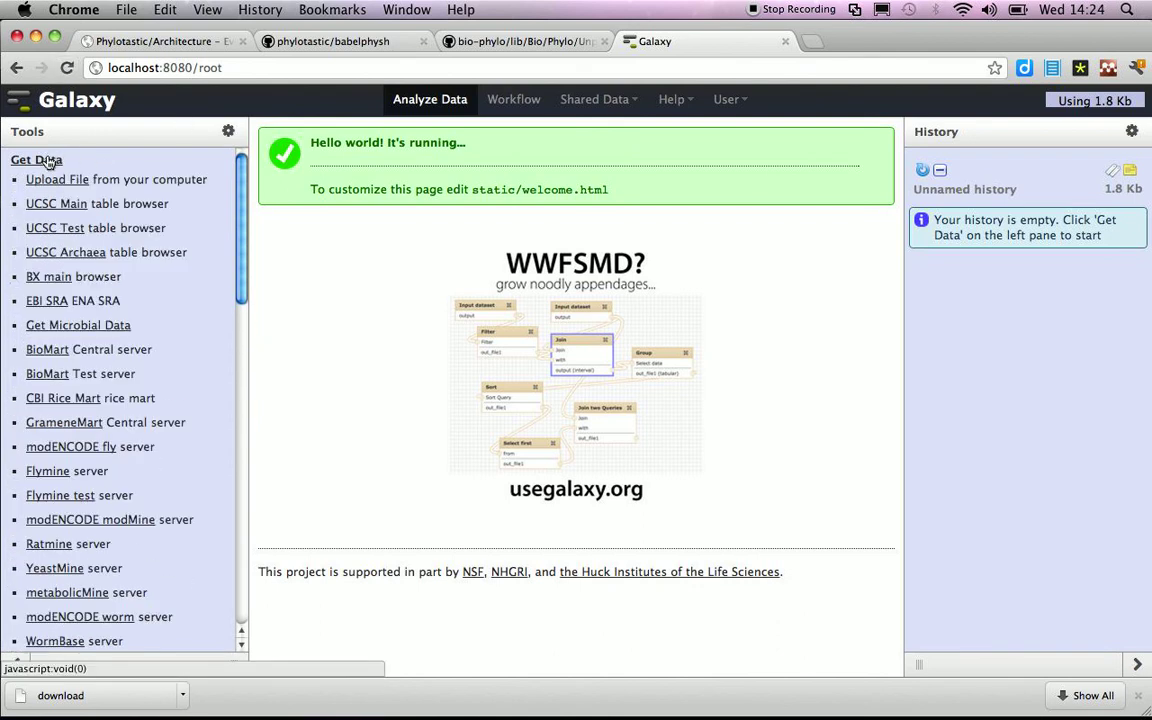
{"action": "left_click", "coordinate": [40, 179]}
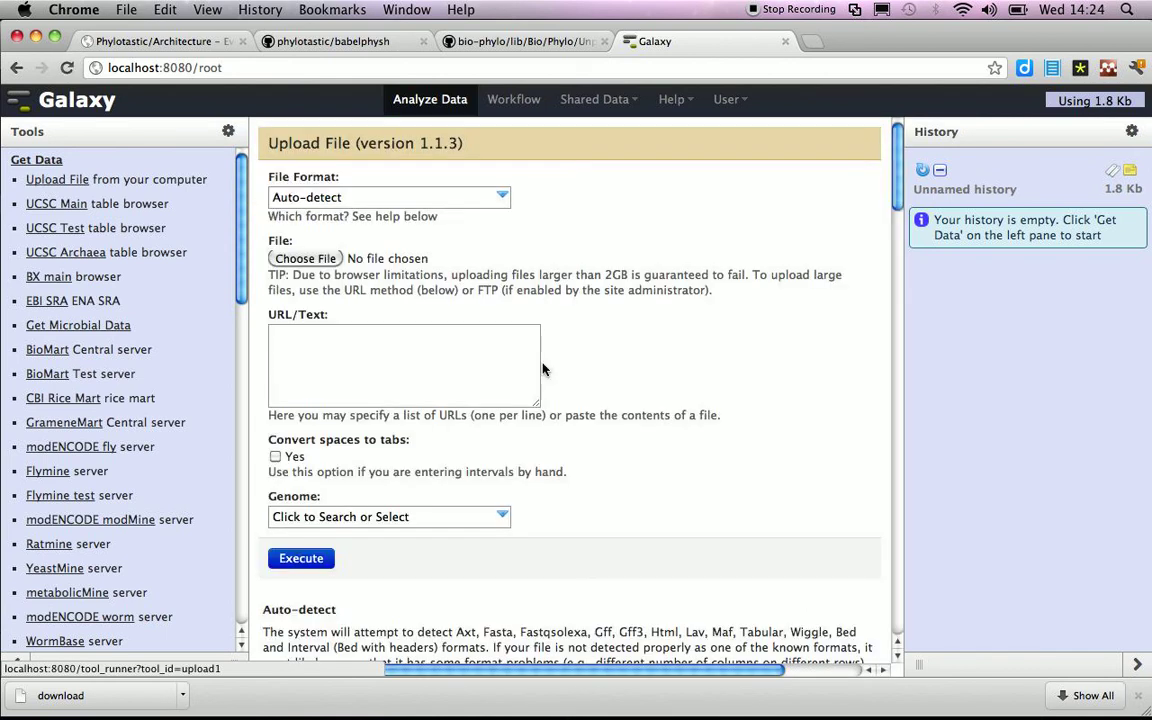
- Upload example.adjacency_list with the file format adjacency_list and view the uploaded dataset's contents
{"action": "left_click", "coordinate": [503, 197]}
{"action": "left_click", "coordinate": [503, 197]}
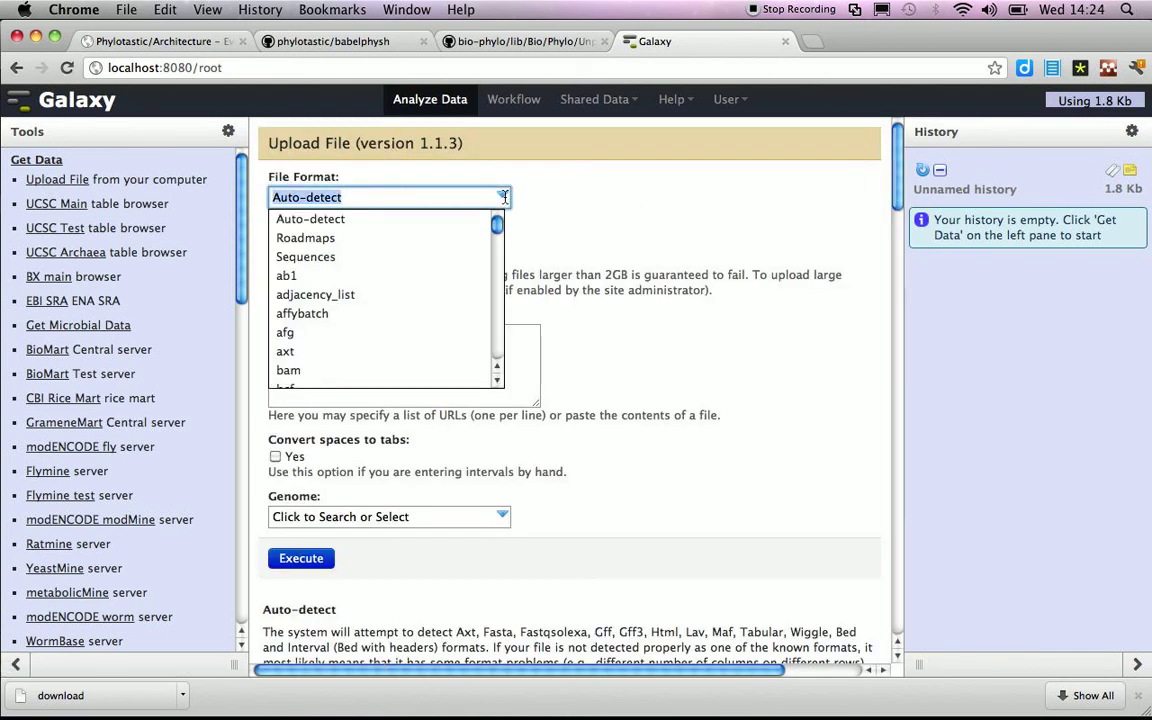
{"action": "left_click", "coordinate": [445, 296]}
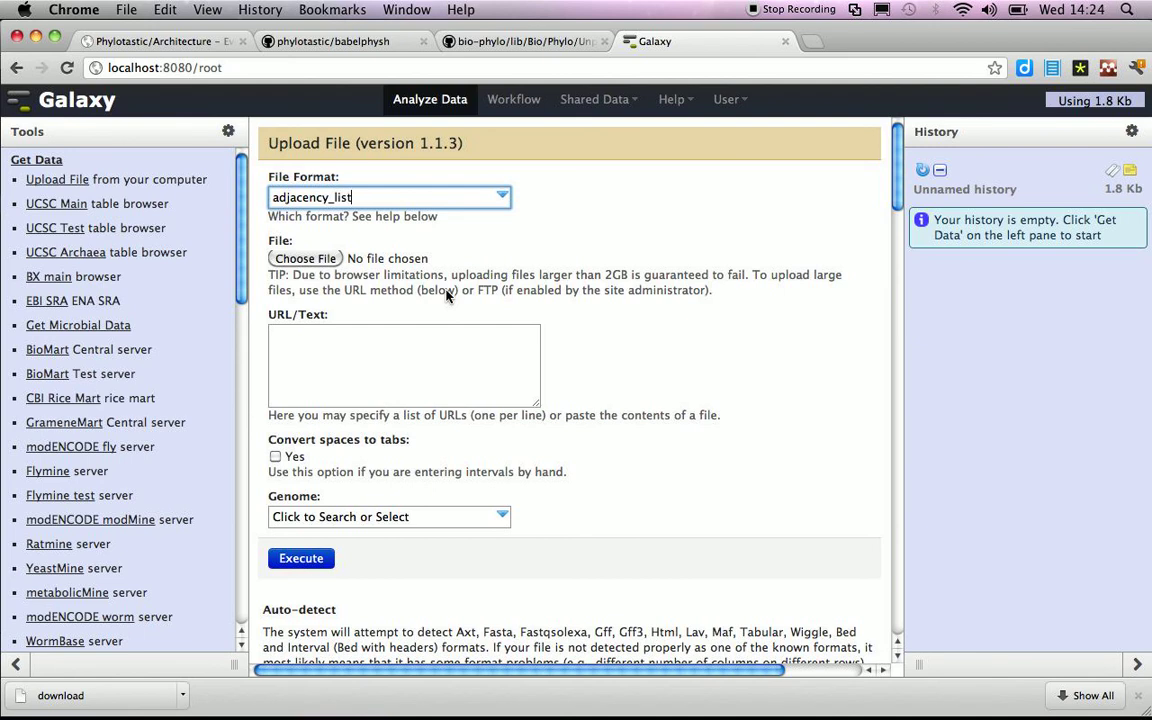
{"action": "left_click", "coordinate": [330, 261]}
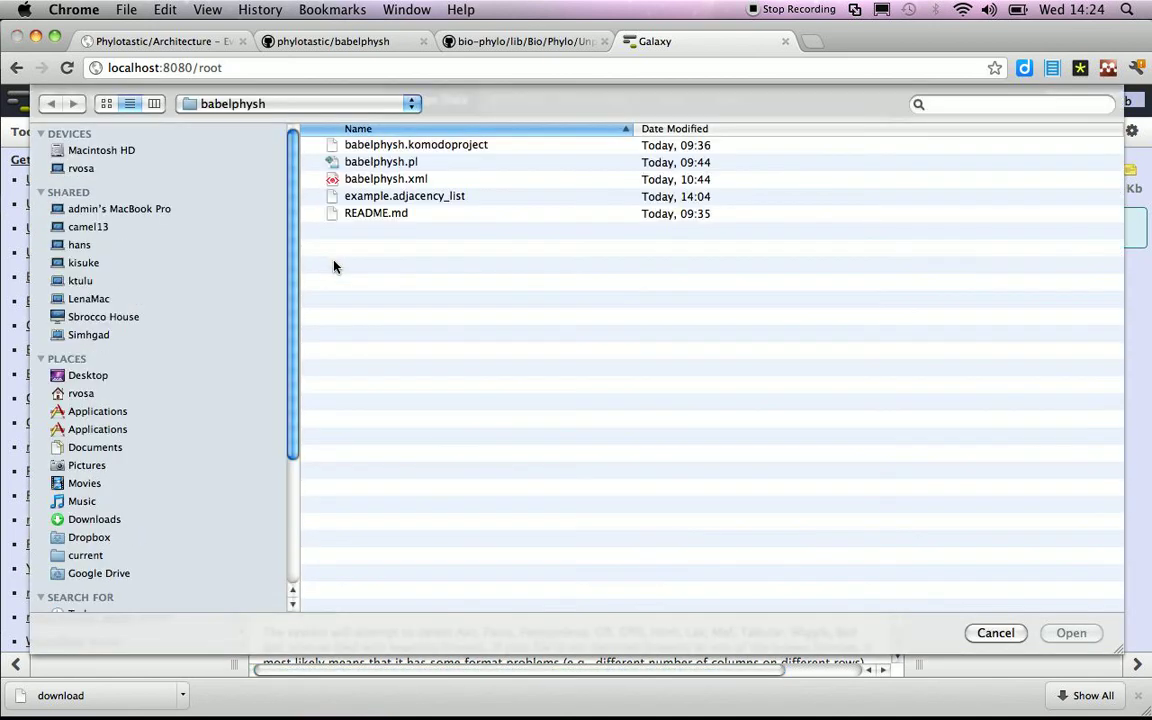
{"action": "double_click", "coordinate": [380, 196]}
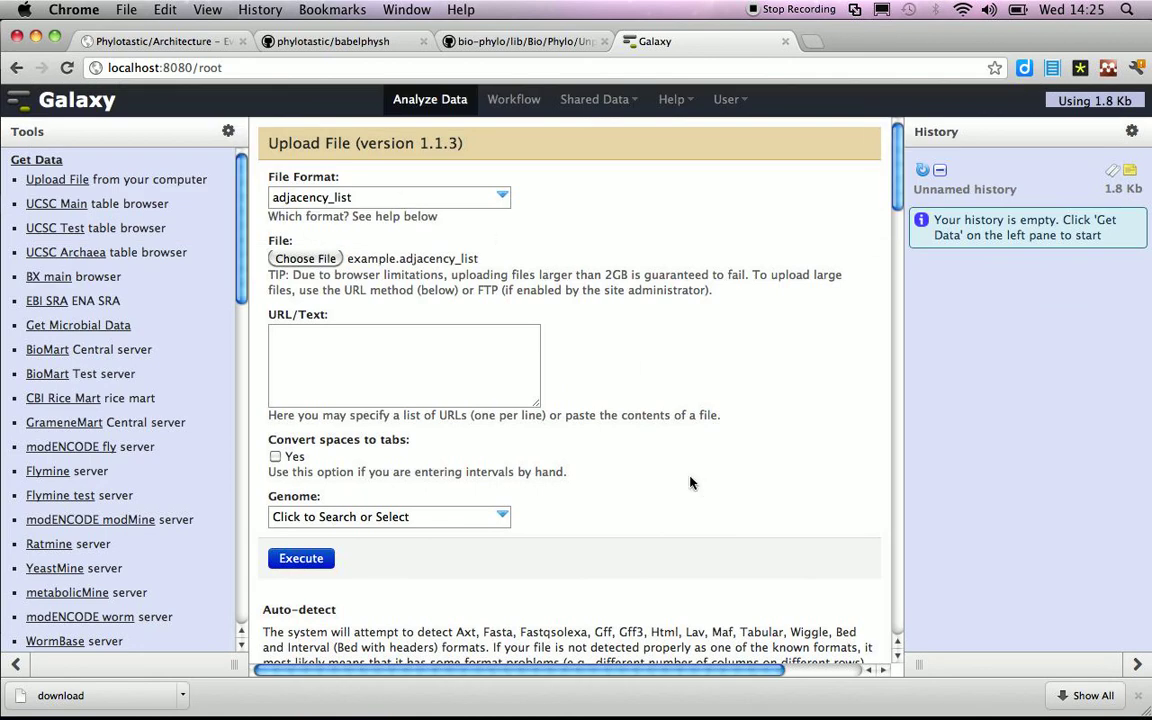
{"action": "scroll", "coordinate": [690, 483], "scroll_direction": "down", "scroll_amount": 2}
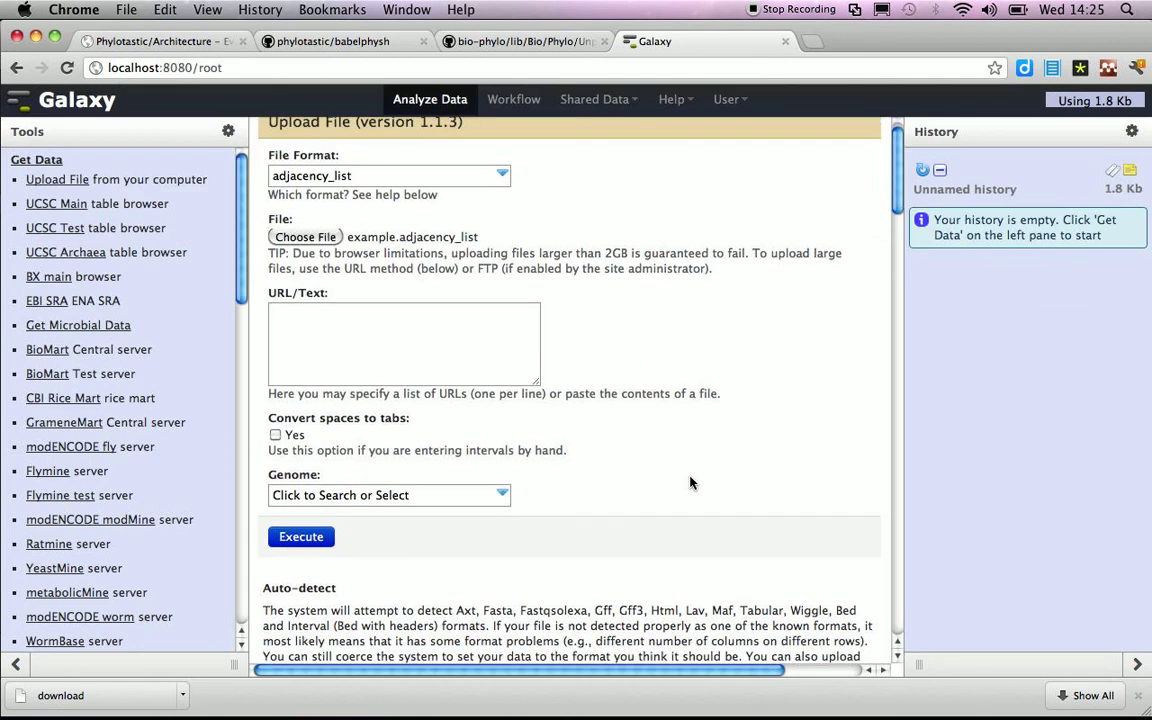
{"action": "left_click", "coordinate": [299, 539]}
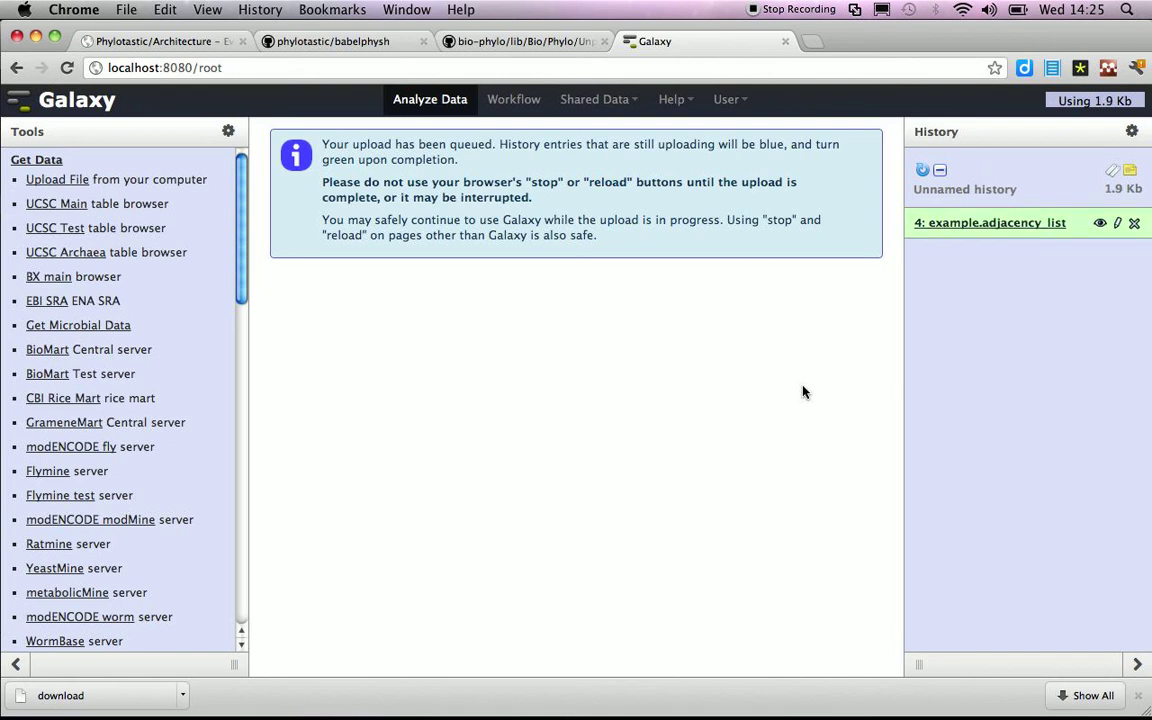
{"action": "left_click", "coordinate": [1099, 224]}
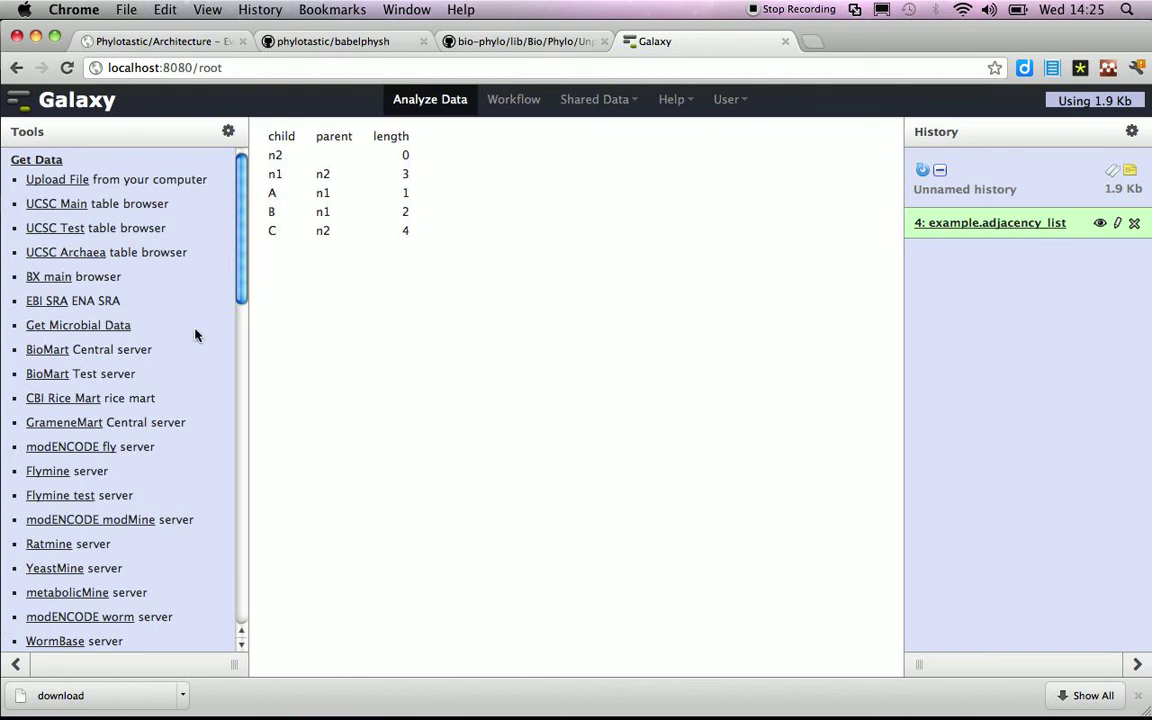
- Collapse the Get Data tools and open the BabelPhysh converter from Convert Formats
{"action": "left_click", "coordinate": [52, 162]}
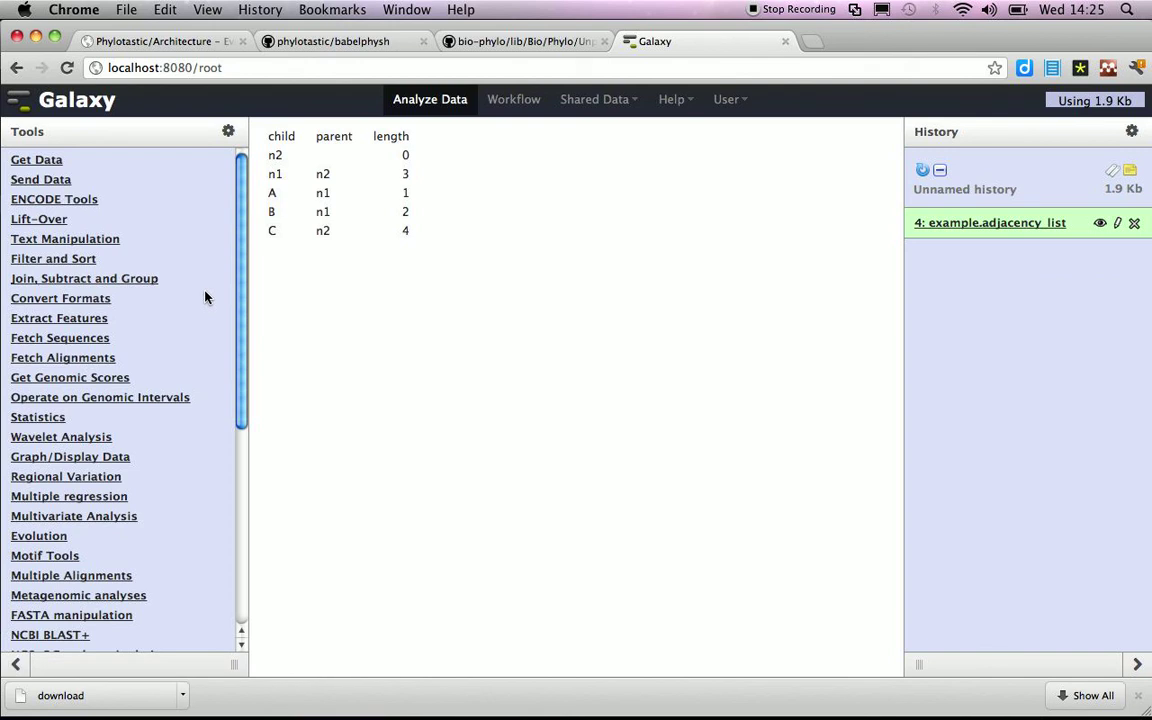
{"action": "left_click", "coordinate": [100, 298]}
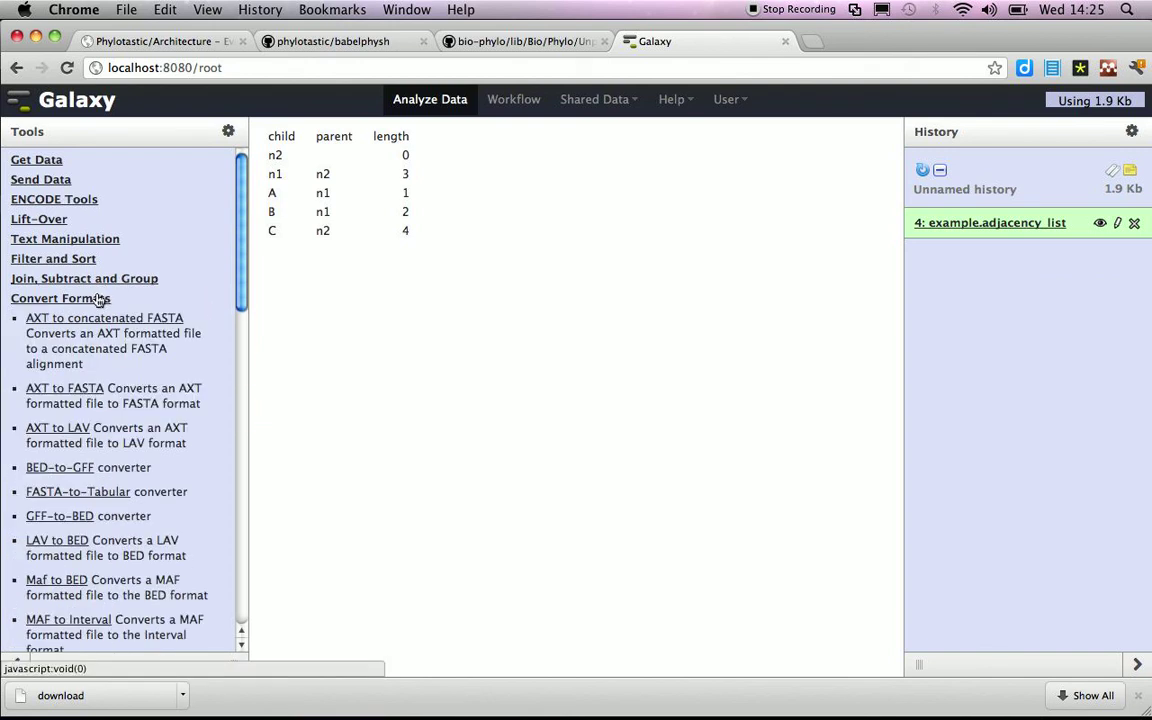
{"action": "scroll", "coordinate": [240, 330], "scroll_direction": "down", "scroll_amount": 2}
{"action": "left_click_drag", "start_coordinate": [240, 330], "coordinate": [210, 427]}
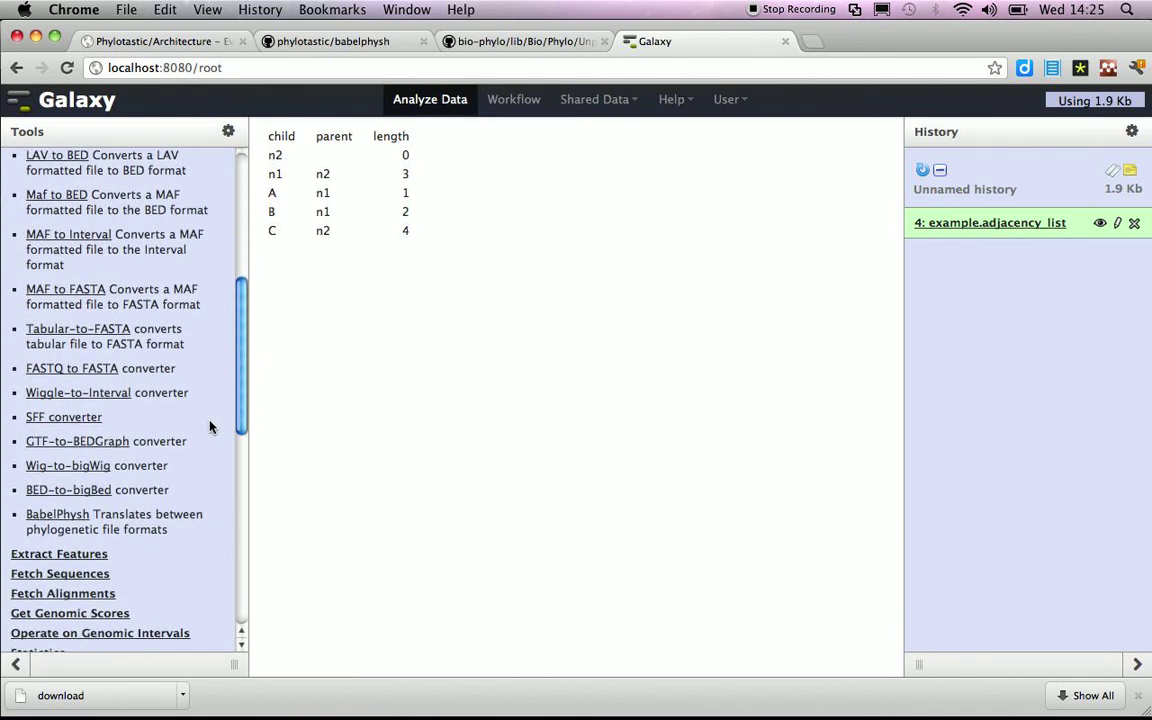
{"action": "left_click", "coordinate": [56, 515]}
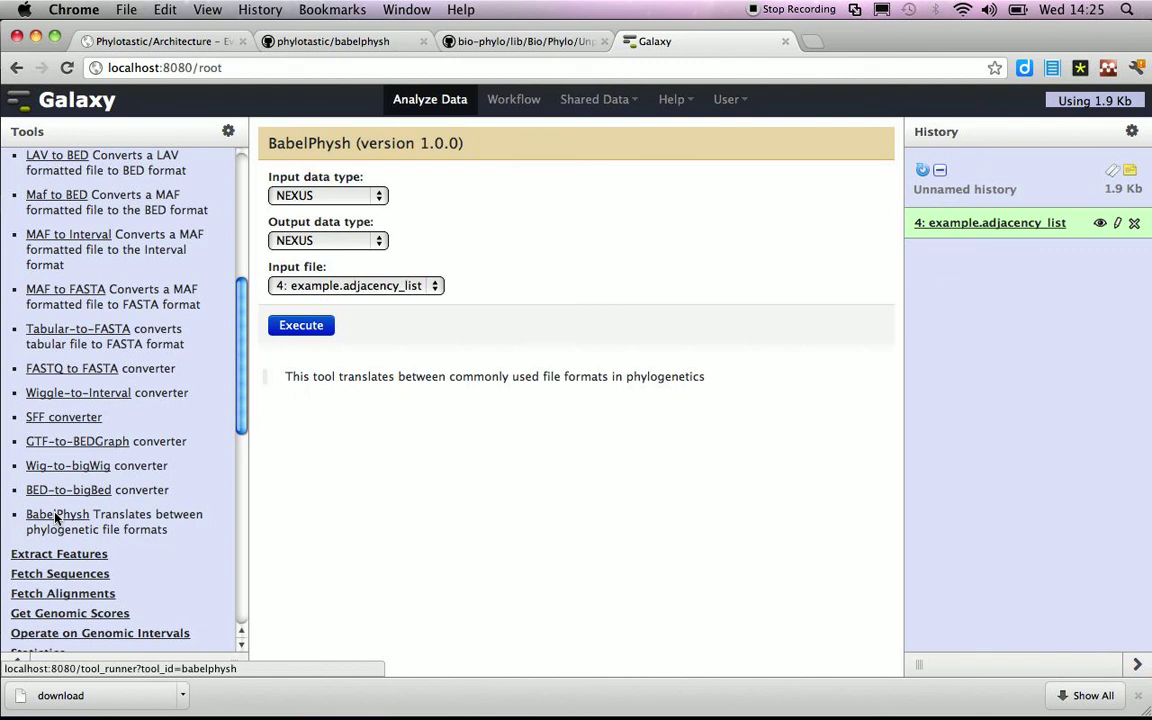
- Run BabelPhysh on example.adjacency_list with input data type Adjacency table and output data type NeXML
{"action": "left_click", "coordinate": [350, 190]}
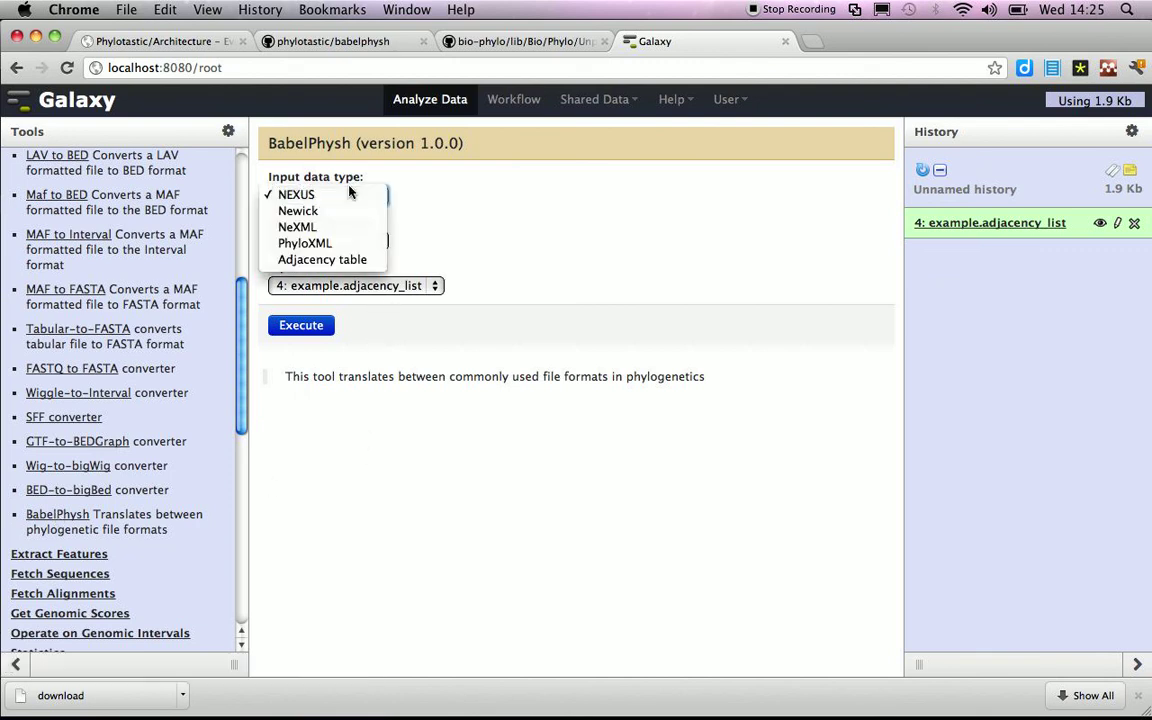
{"action": "left_click", "coordinate": [320, 262]}
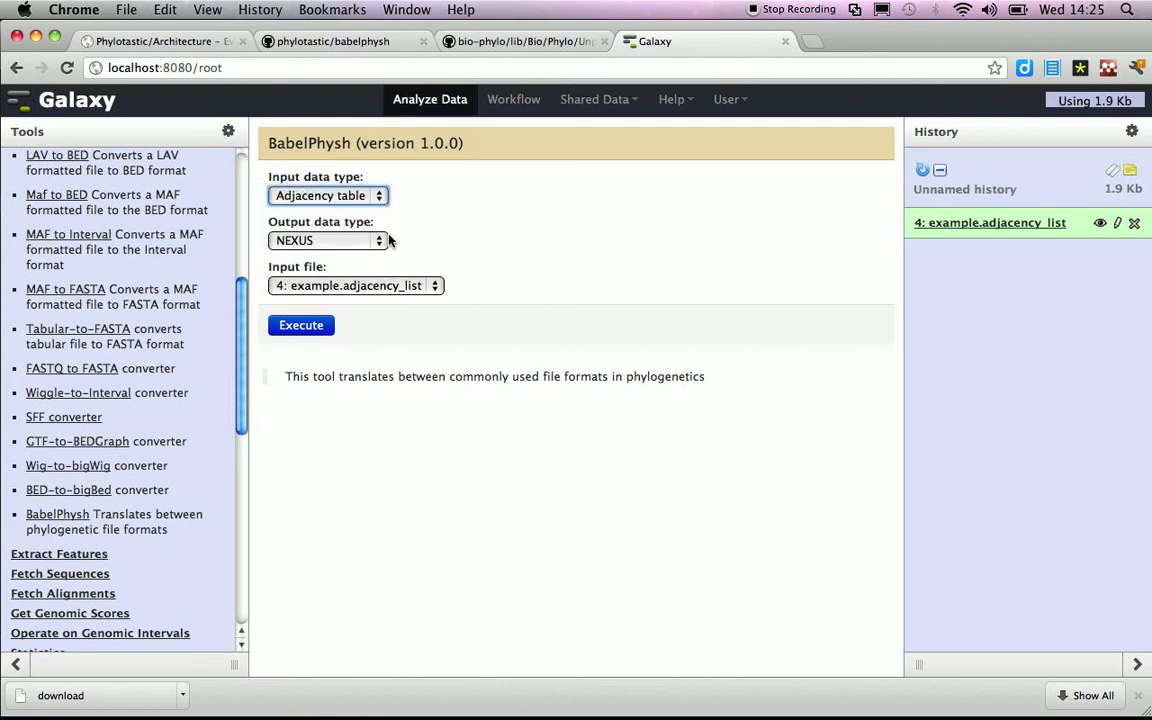
{"action": "left_click", "coordinate": [372, 242]}
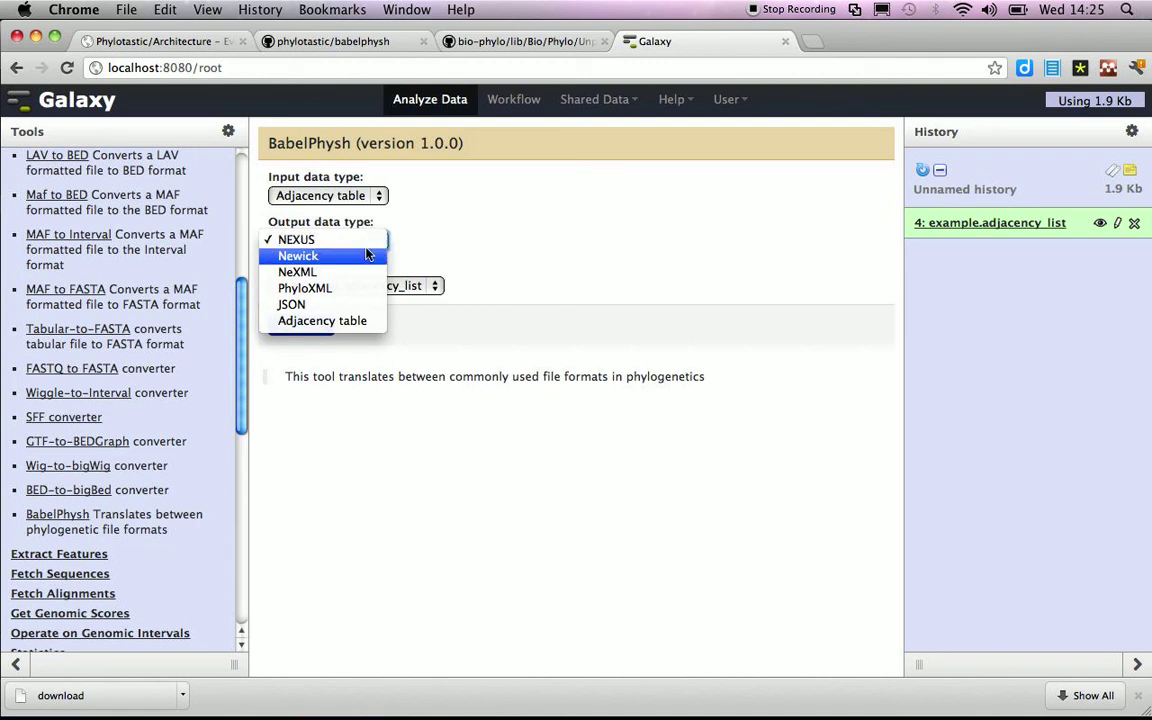
{"action": "key", "text": "Escape"}
{"action": "key", "text": "Down"}
{"action": "key", "text": "Down"}
{"action": "left_click", "coordinate": [289, 327]}
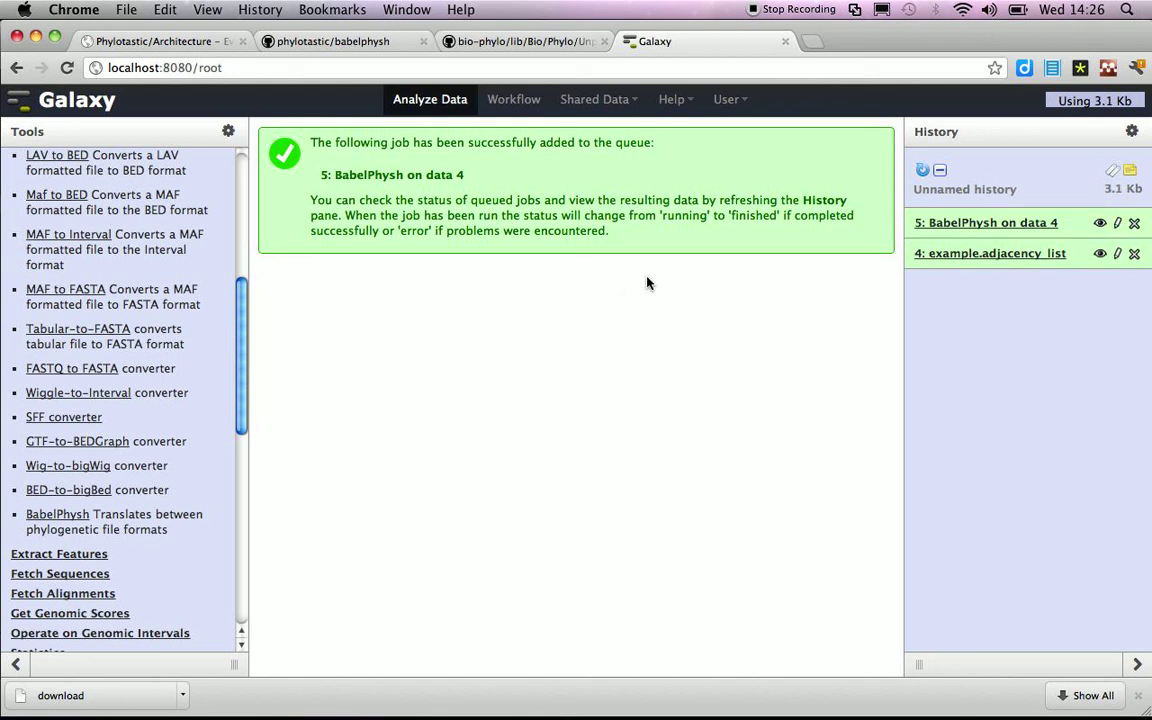
- View the BabelPhysh output, compare it with the adjacency table example in Unparsers/Adjacency.pm on GitHub, and return to Galaxy
{"action": "left_click", "coordinate": [1100, 223]}
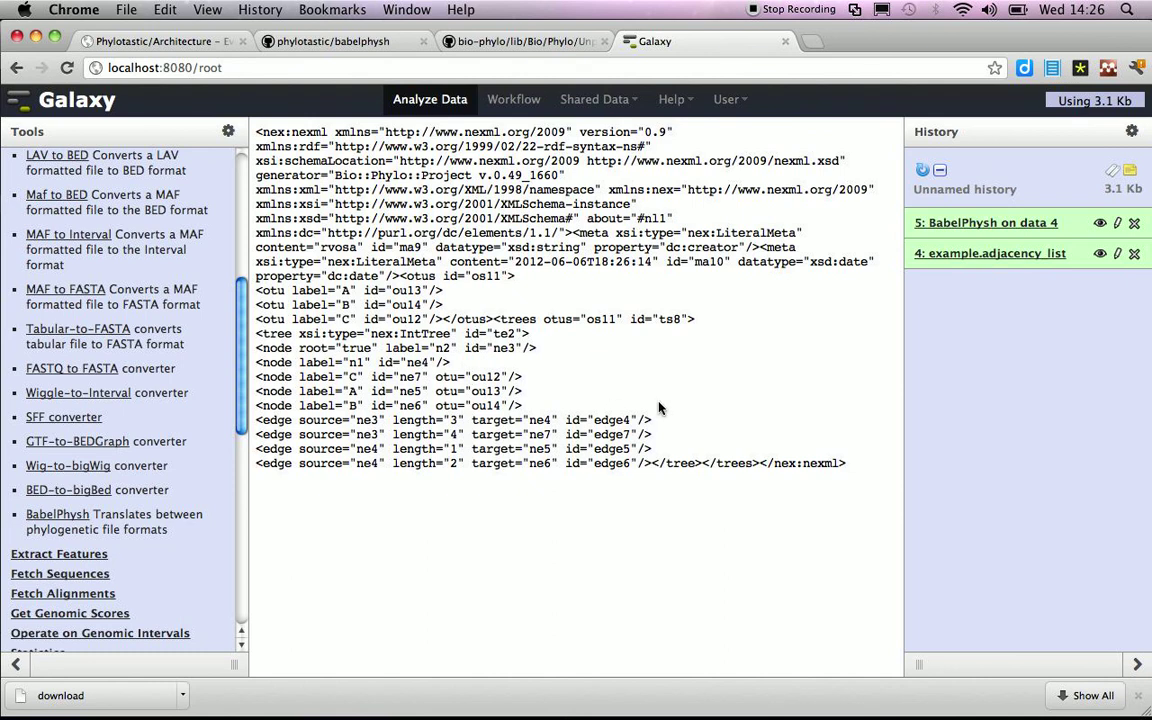
{"action": "left_click", "coordinate": [450, 41]}
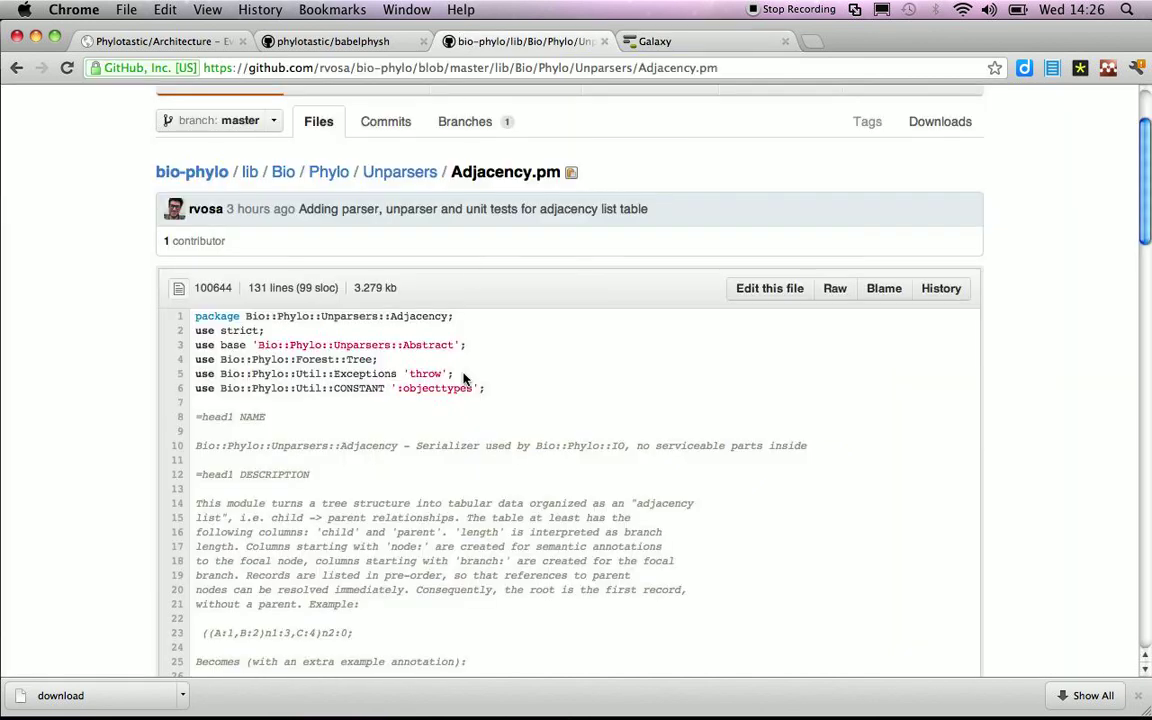
{"action": "scroll", "coordinate": [463, 378], "scroll_direction": "down", "scroll_amount": 4}
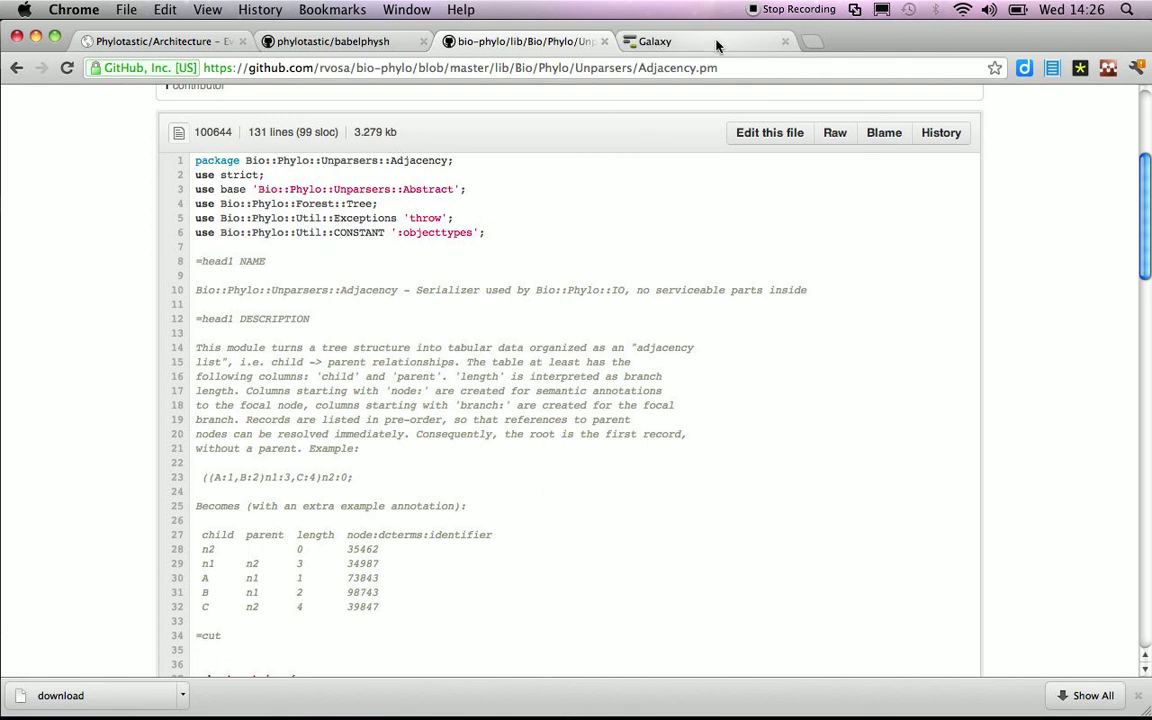
{"action": "left_click", "coordinate": [650, 41]}
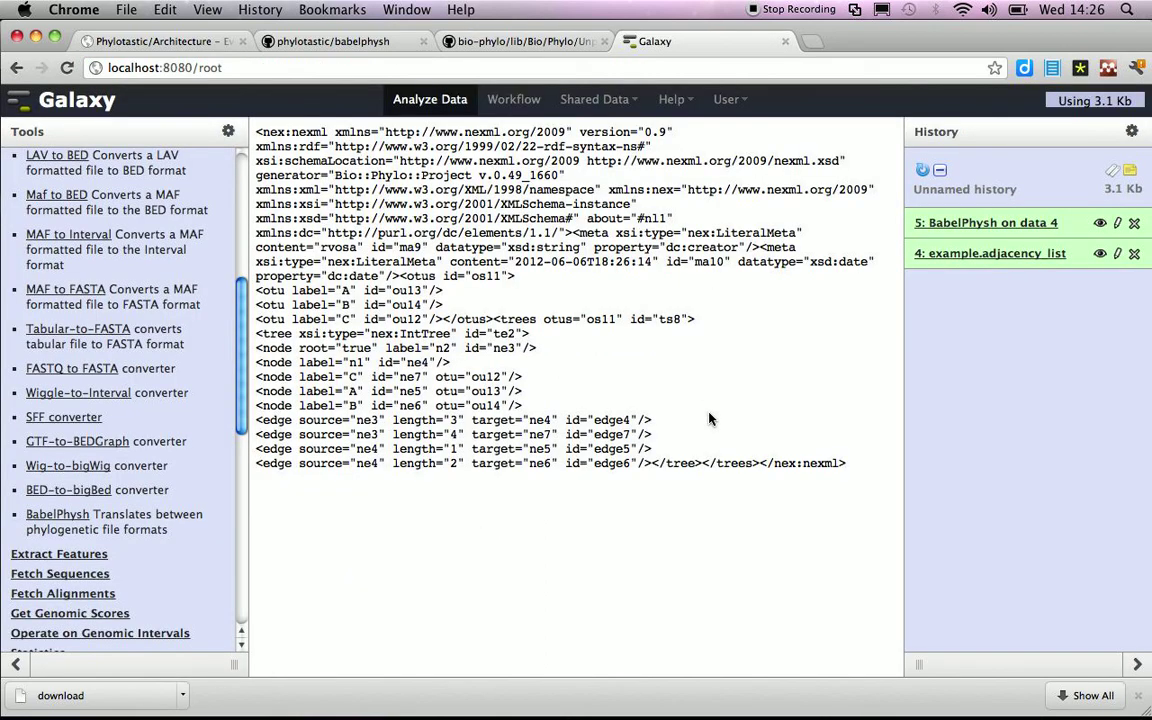
- Extract a workflow from the current history with the default name, BabelPhysh included and example.adjacency_list as input dataset
{"action": "left_click", "coordinate": [727, 99]}
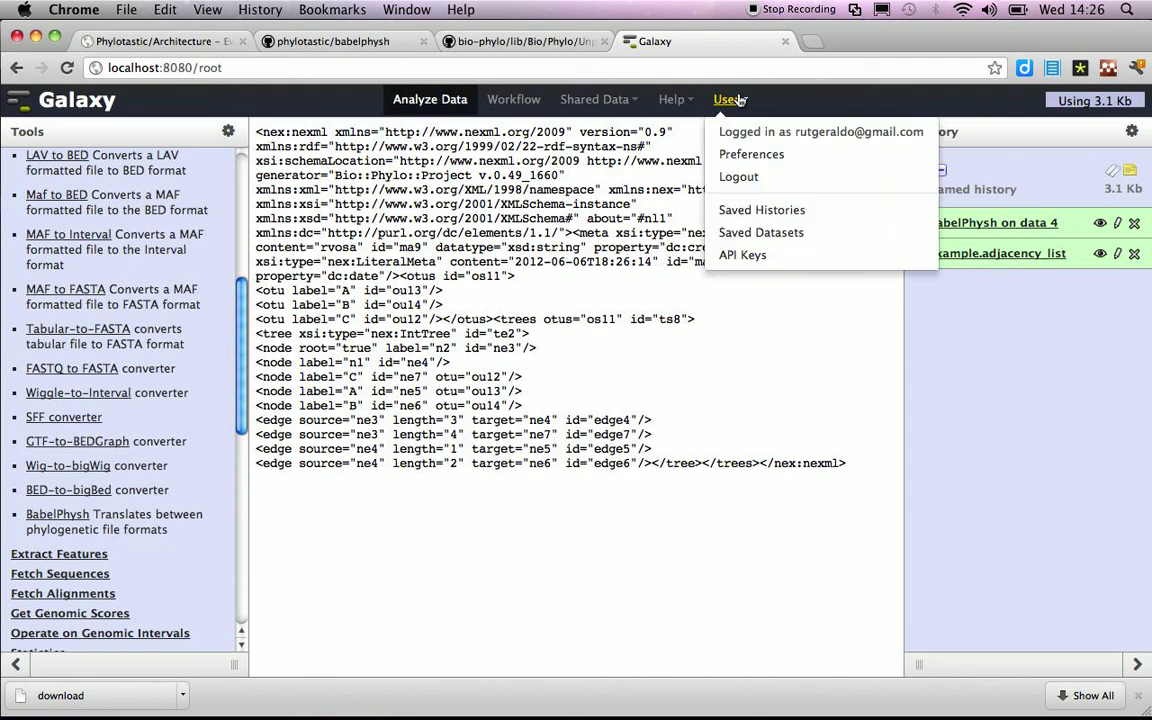
{"action": "left_click", "coordinate": [730, 87]}
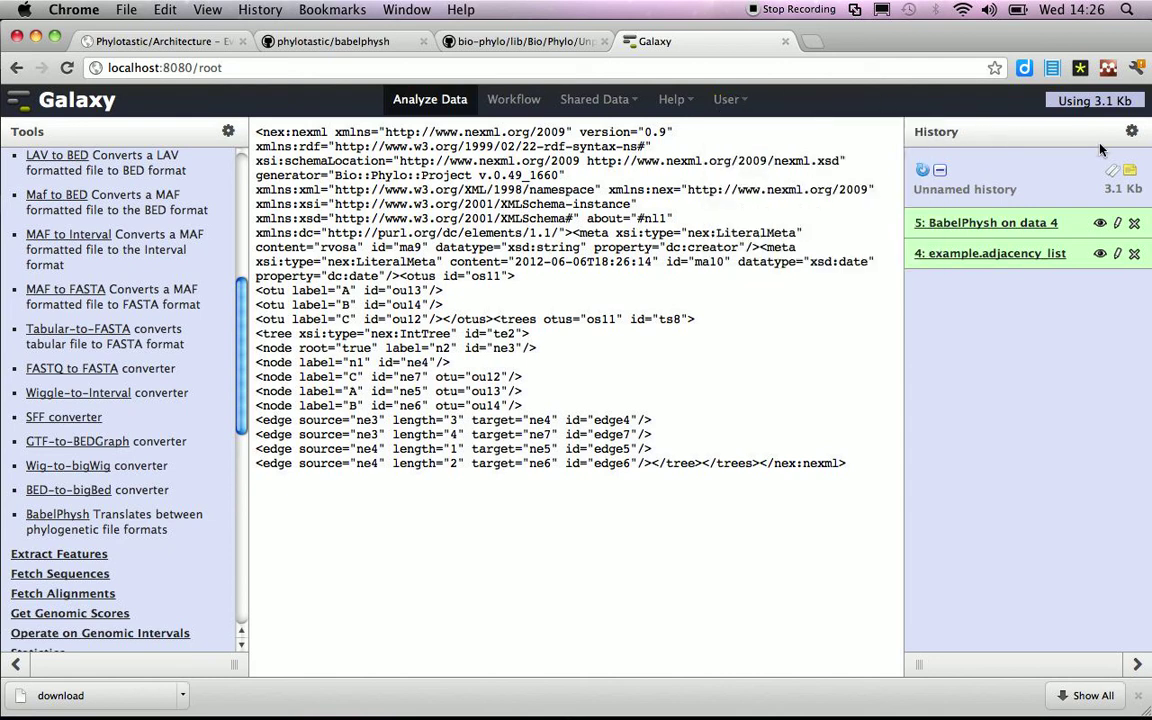
{"action": "left_click", "coordinate": [1133, 136]}
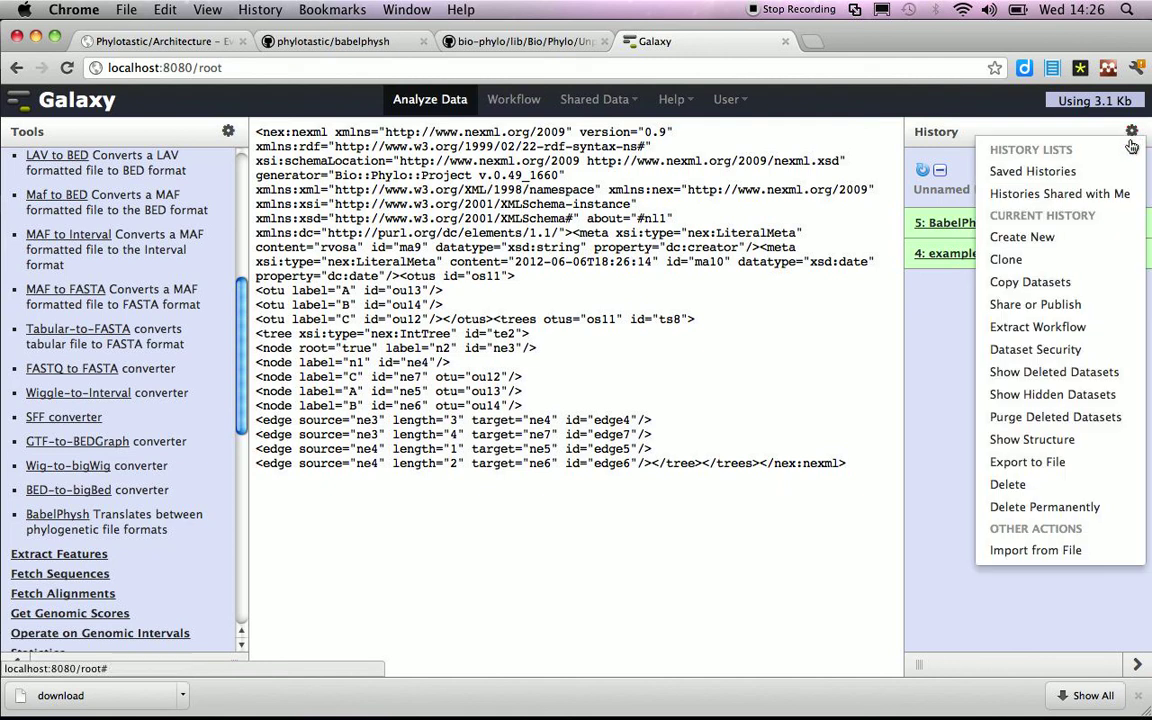
{"action": "left_click", "coordinate": [1038, 327]}
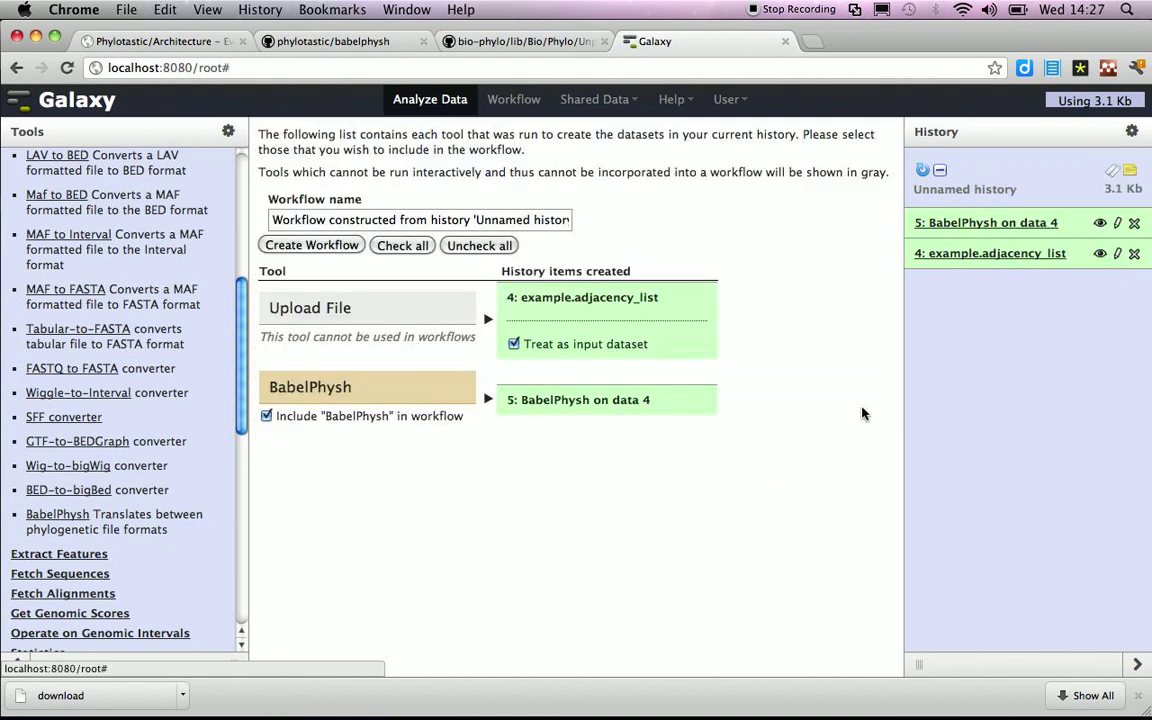
{"action": "left_click", "coordinate": [310, 245]}
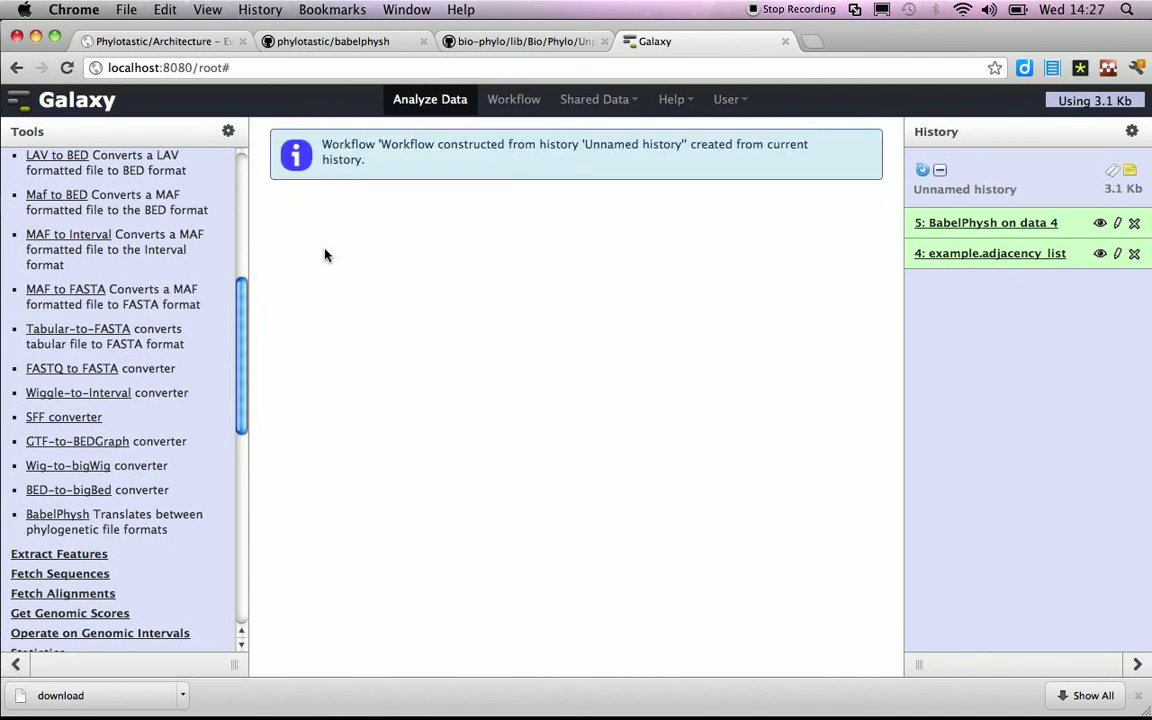
- Open the newest extracted workflow for editing and move the Input dataset and BabelPhysh boxes up and to the left on the canvas
{"action": "left_click", "coordinate": [515, 104]}
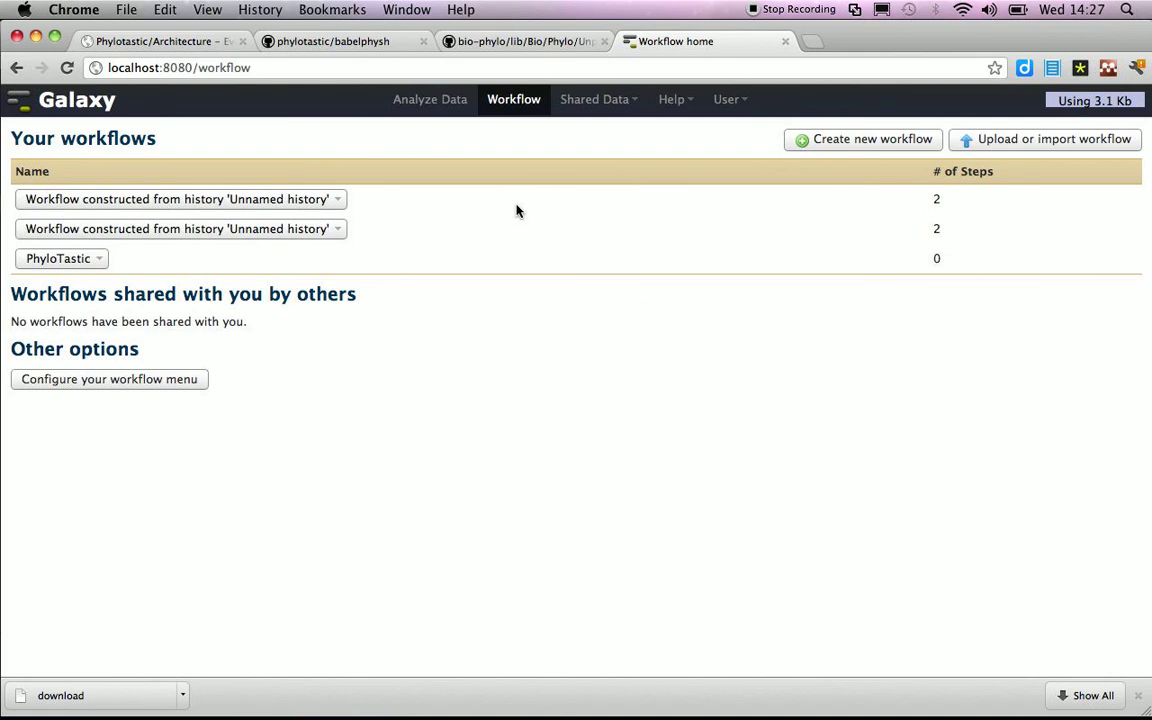
{"action": "left_click", "coordinate": [313, 199]}
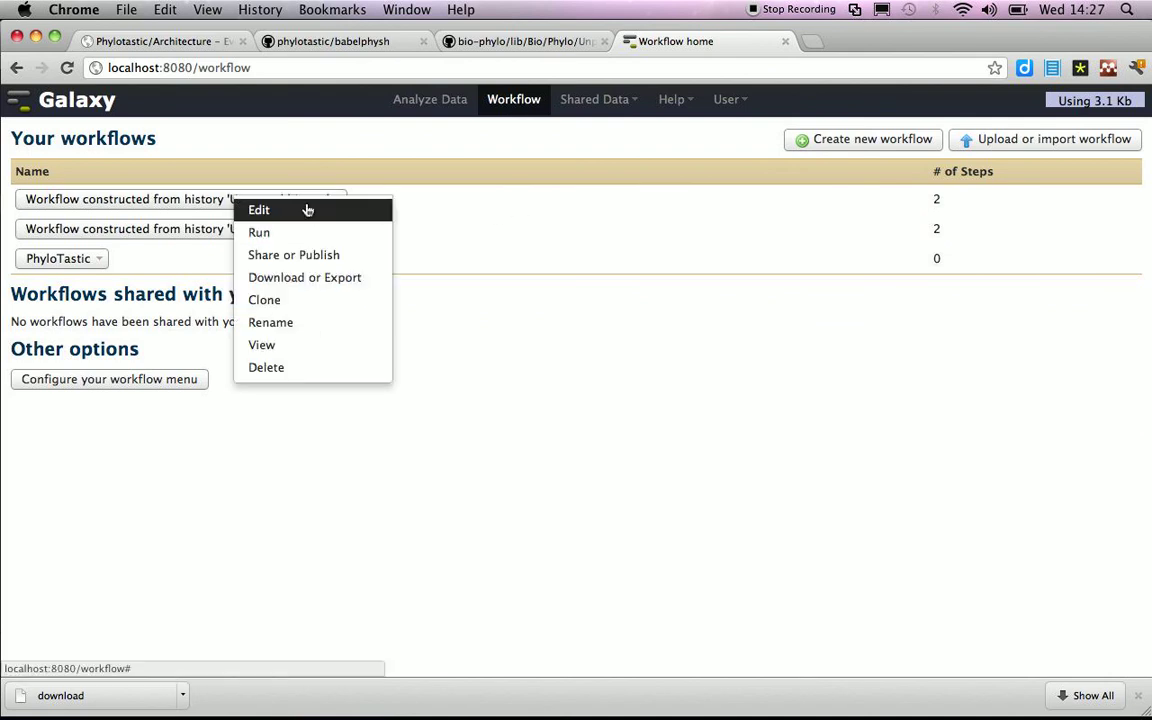
{"action": "left_click", "coordinate": [311, 210]}
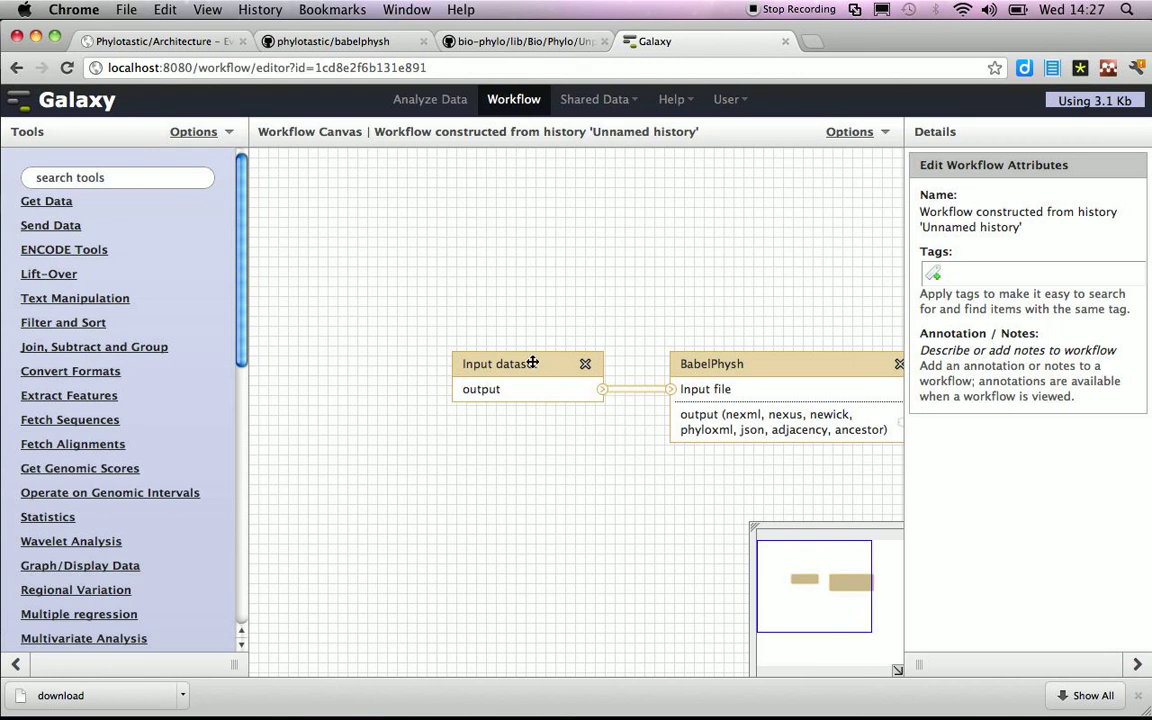
{"action": "left_click_drag", "start_coordinate": [533, 362], "coordinate": [471, 322]}
{"action": "left_click_drag", "start_coordinate": [718, 363], "coordinate": [558, 232]}
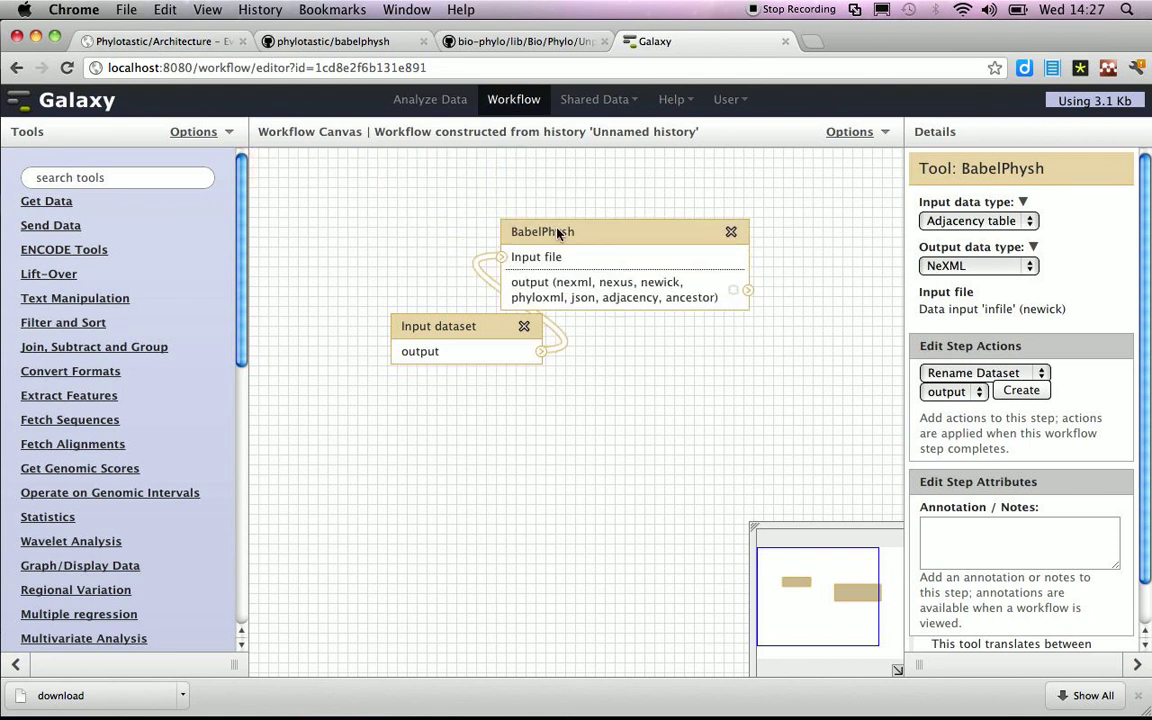
- View the format converters in the Phylotastic architecture diagram on the wiki, and return to the Galaxy workflow editor
{"action": "left_click", "coordinate": [142, 43]}
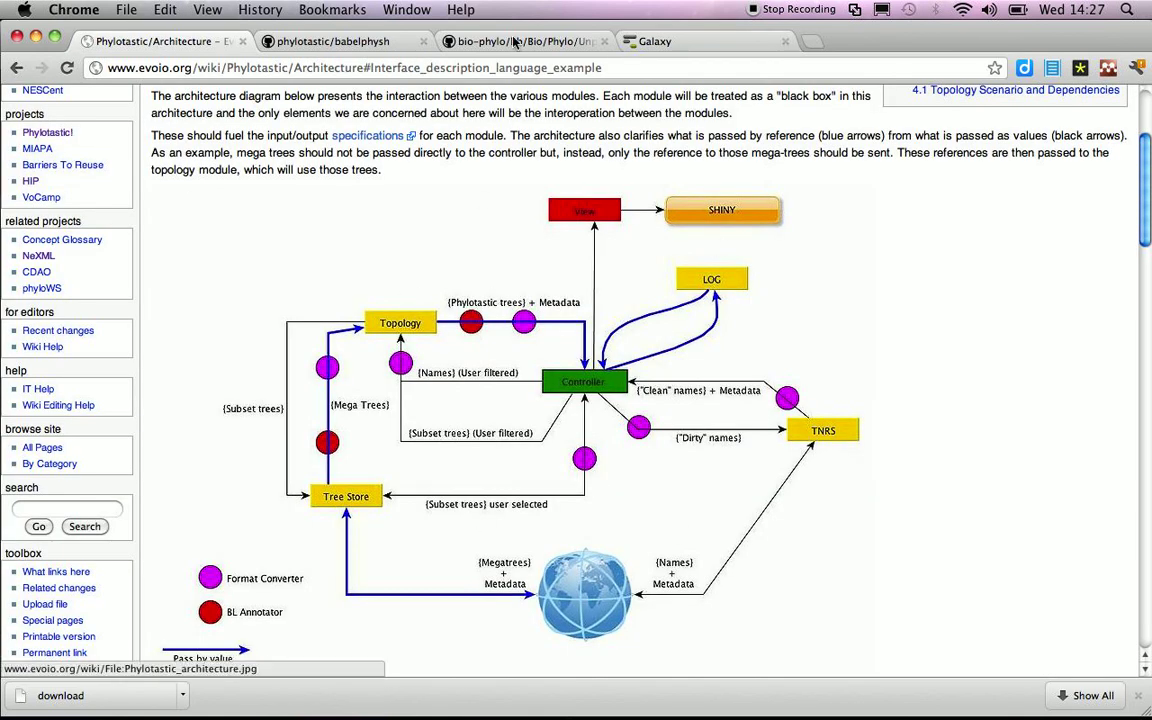
{"action": "left_click", "coordinate": [672, 44]}
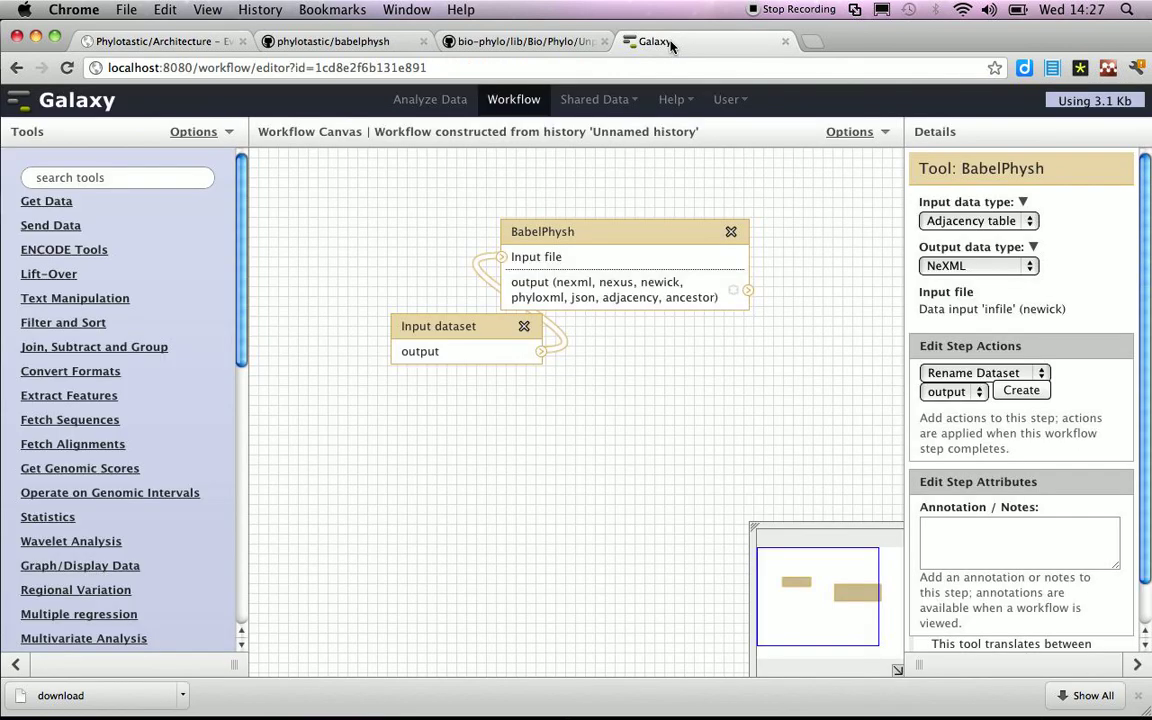